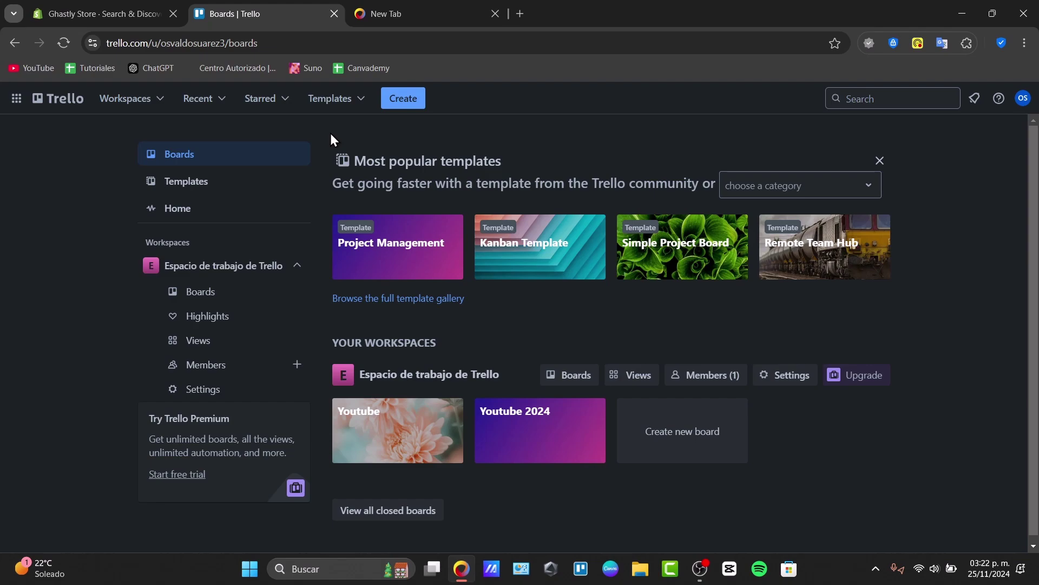
Step: Create a new board titled "Example" with Workspace visibility
left_click(414, 97)
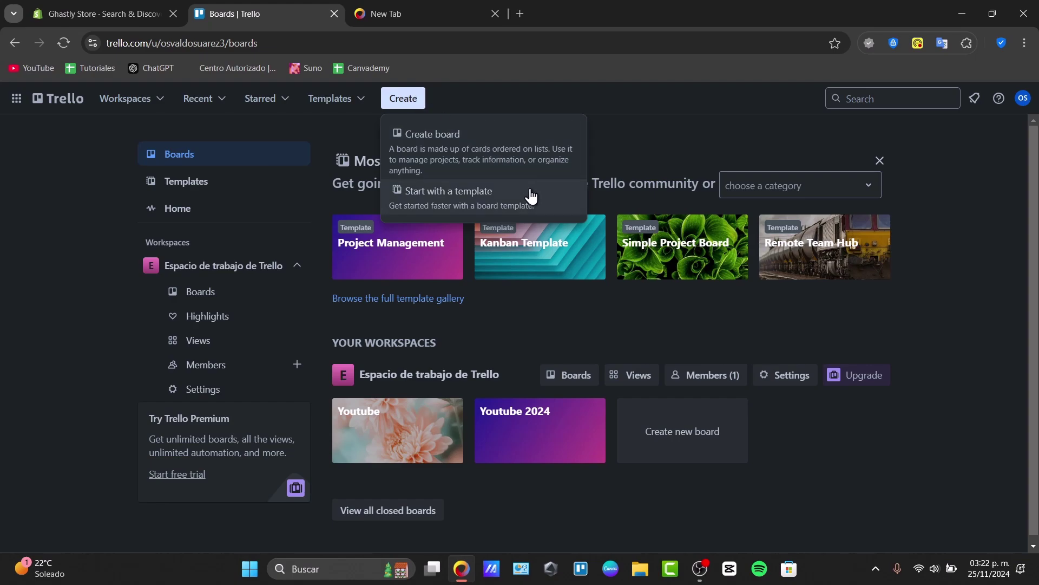
left_click(512, 144)
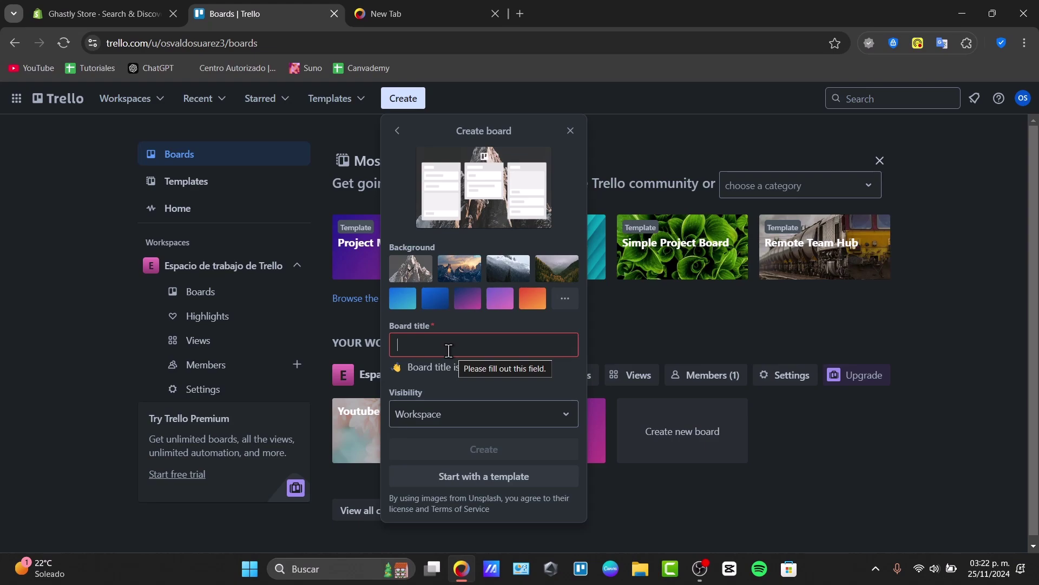
type("Example")
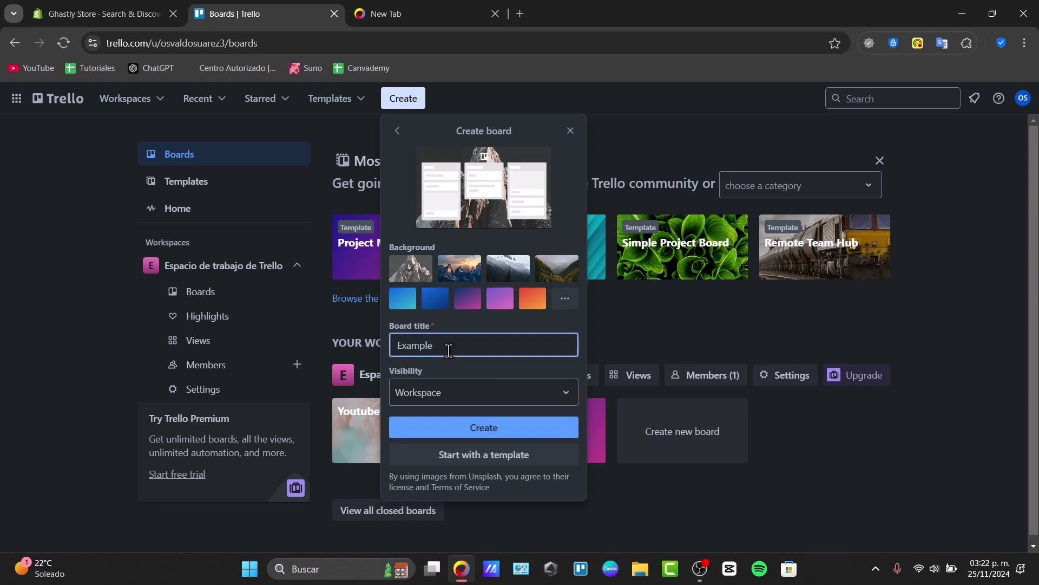
left_click(480, 426)
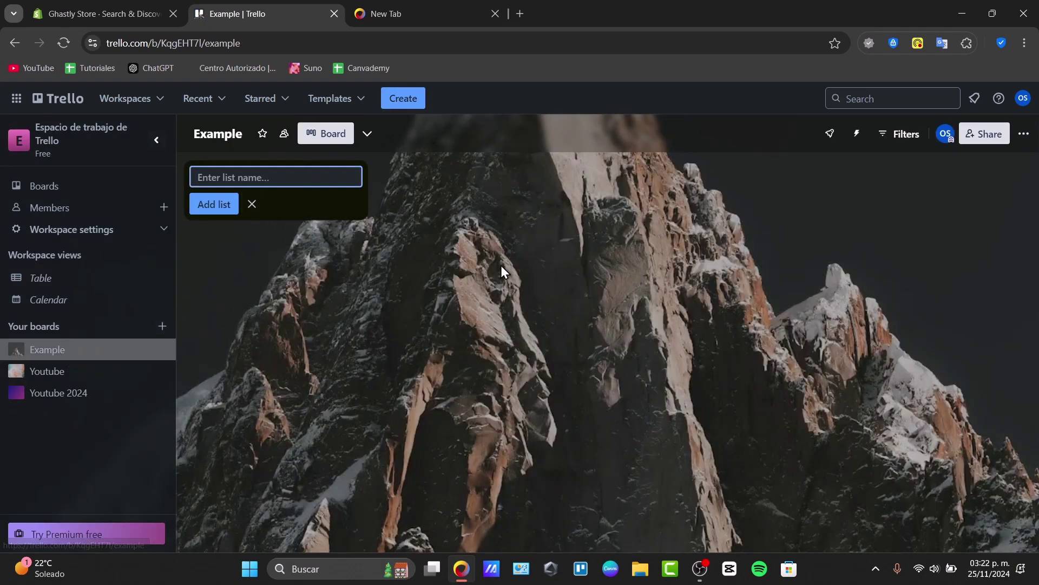
Step: Create another board from the Go To Market Strategy Template, using the template's title and keeping its cards
left_click(67, 371)
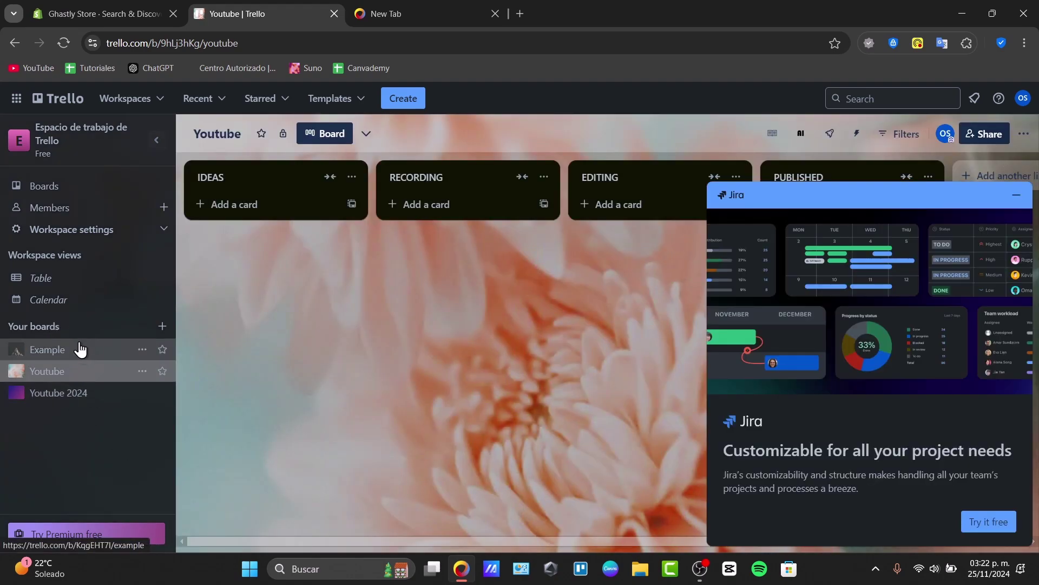
left_click(162, 326)
scroll(311, 444, "down", 2)
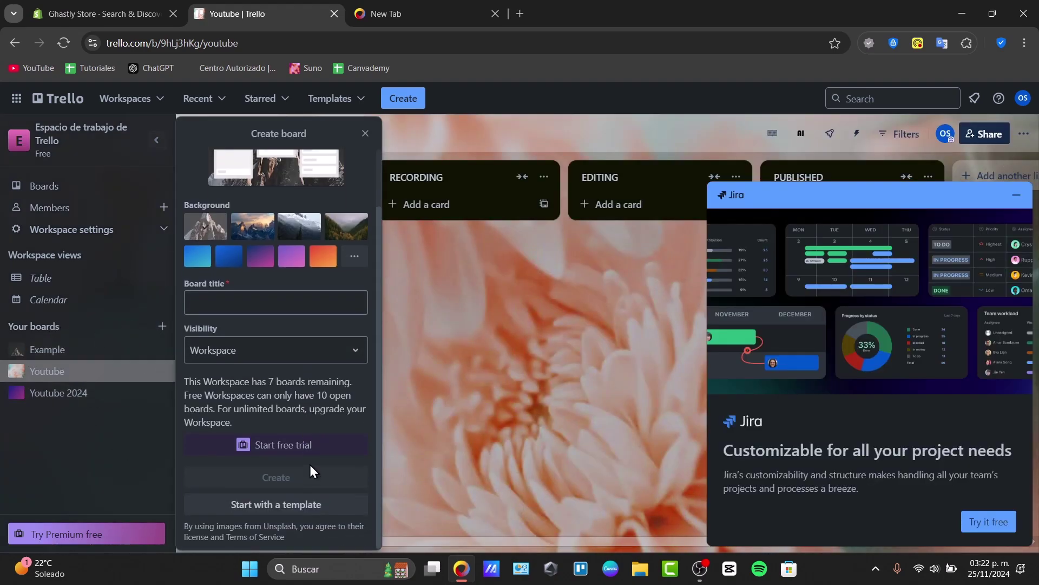
left_click(323, 505)
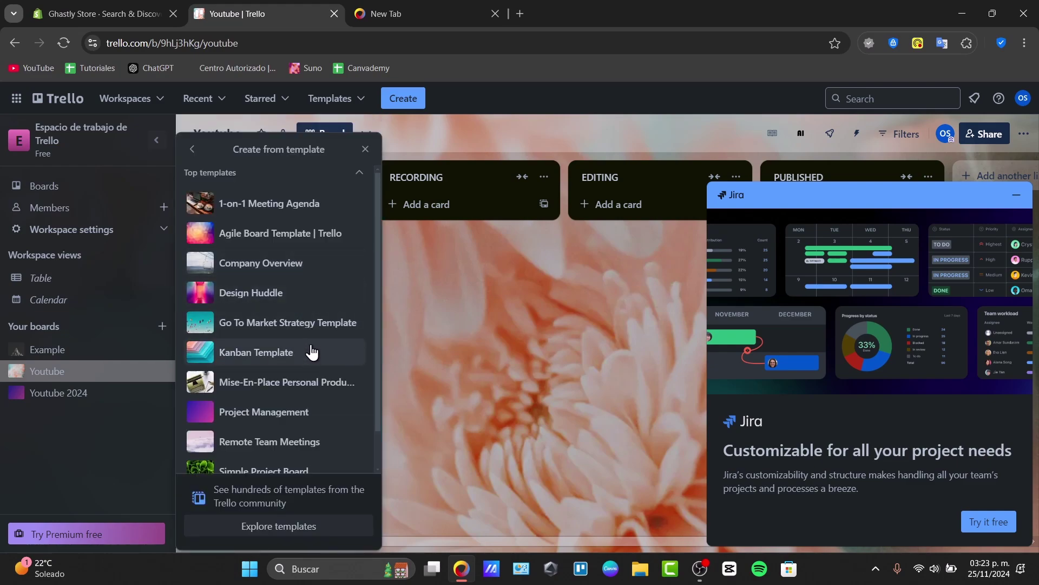
left_click(307, 324)
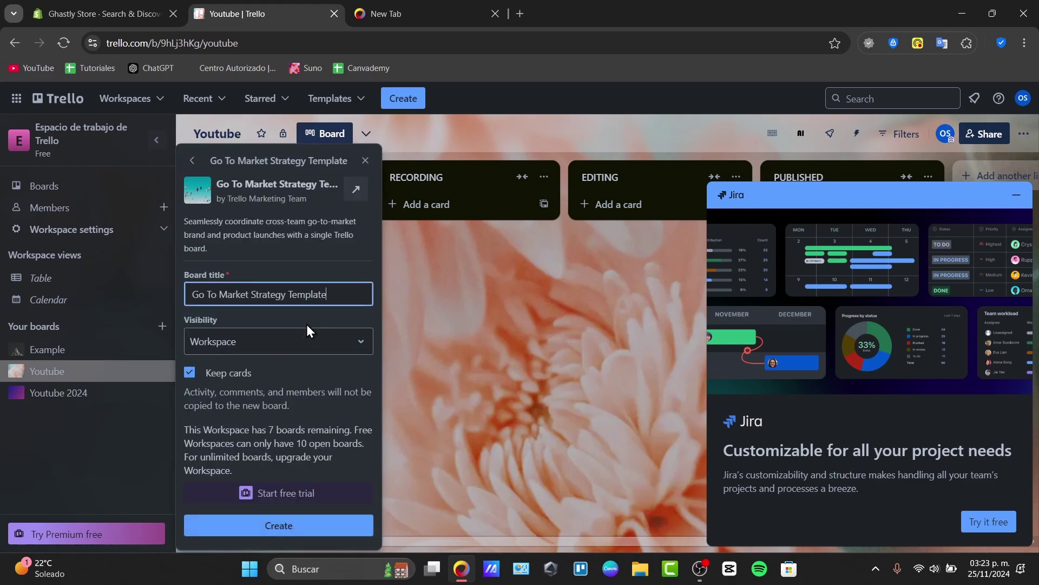
left_click(321, 533)
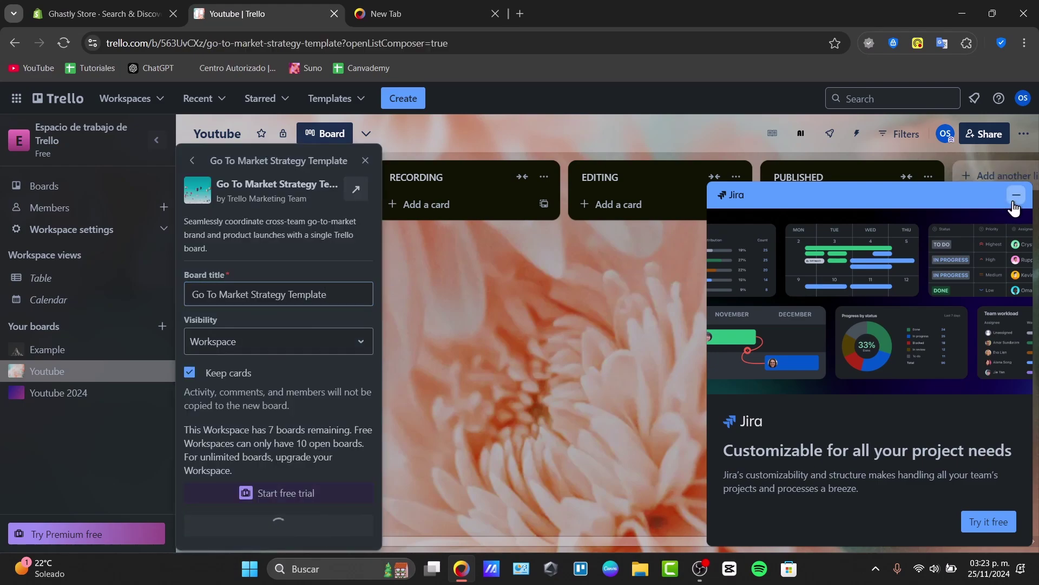
left_click(1014, 202)
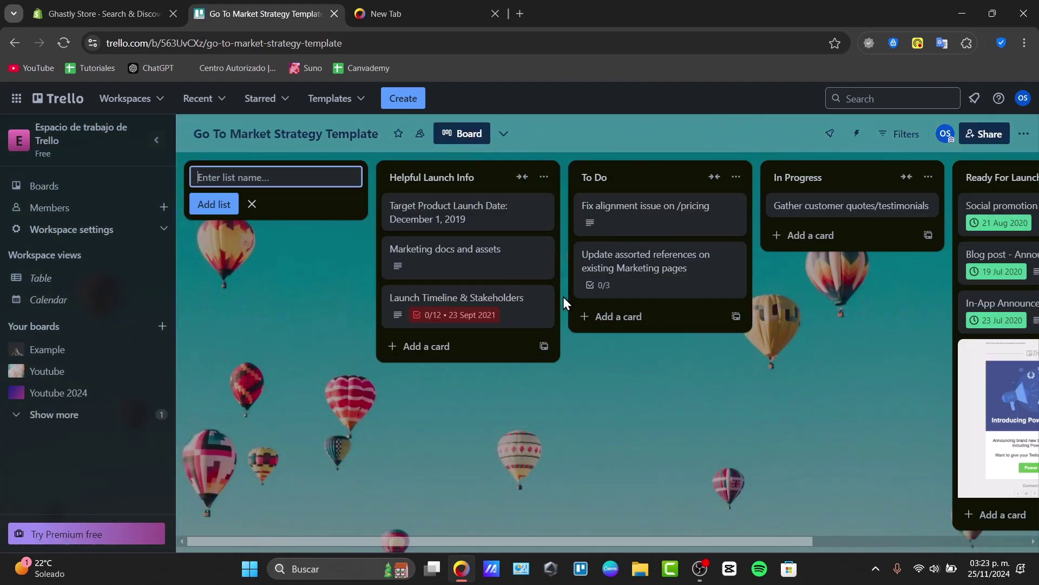
Step: Minimize the Jira promotion, then look through the template board's lists and the available board views
scroll(618, 395, "right", 5)
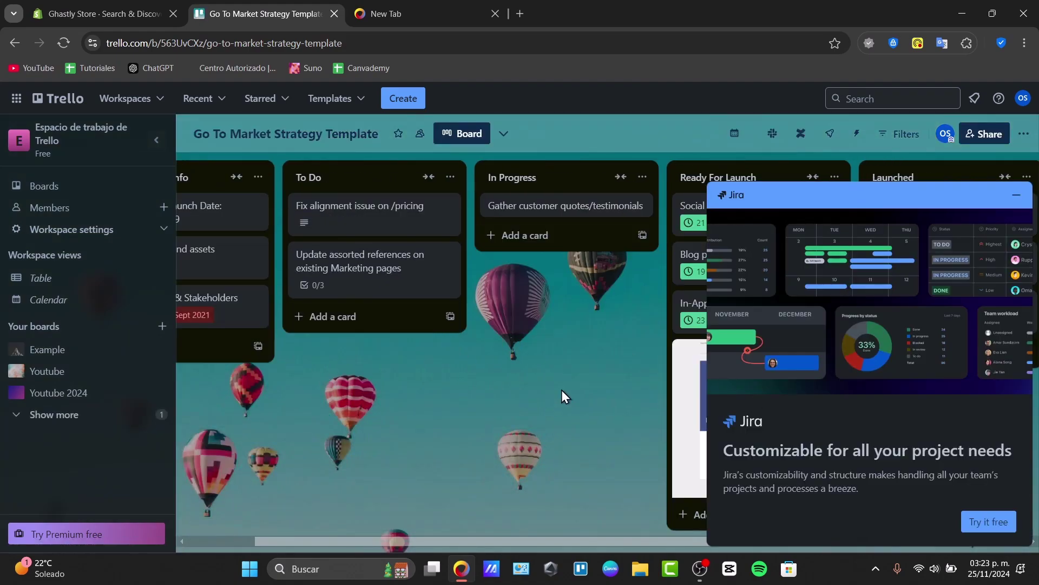
left_click(1007, 199)
scroll(405, 438, "left", 2)
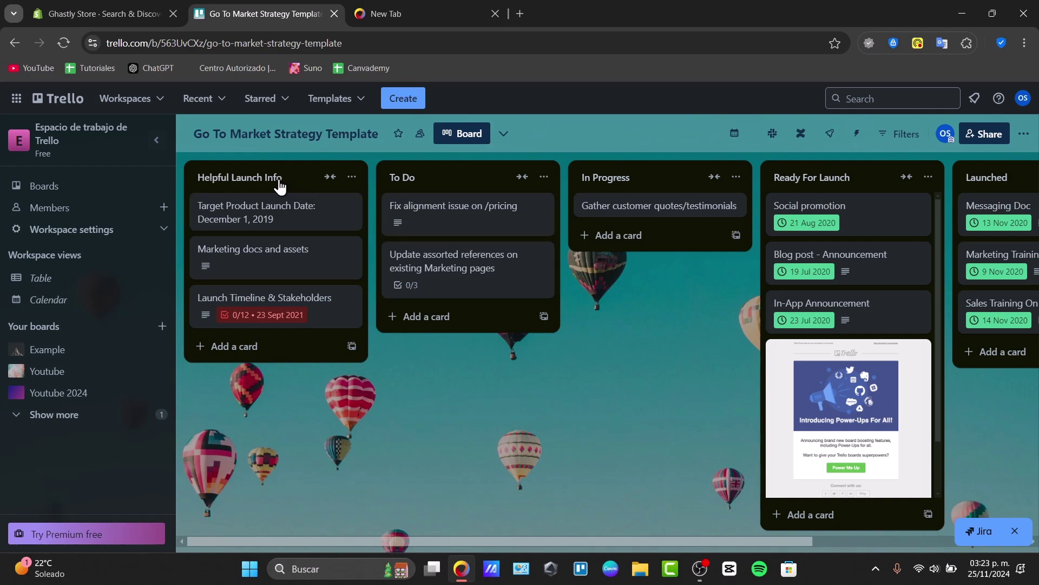
left_click_drag(640, 295, 305, 312)
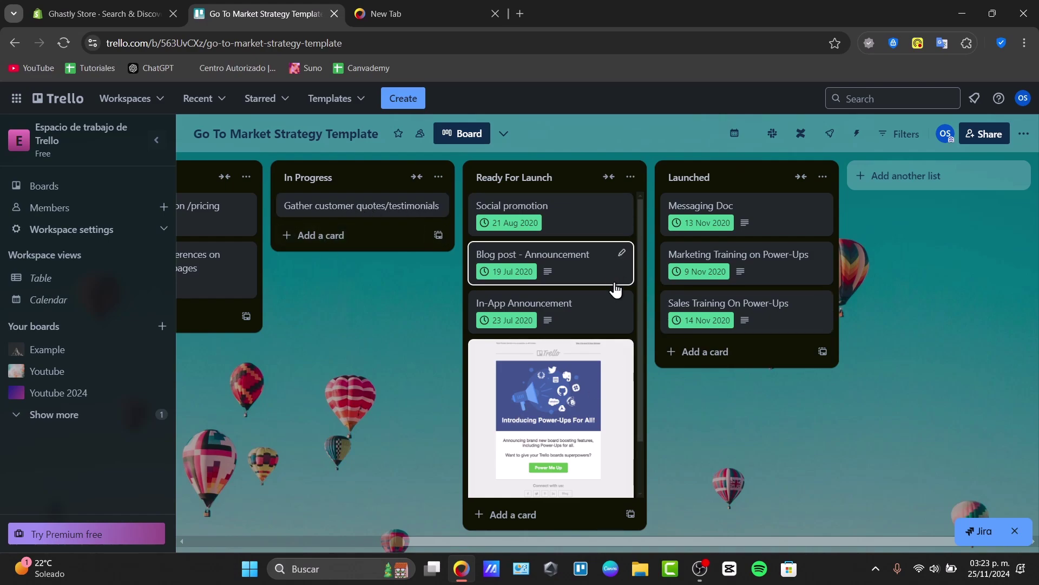
left_click(503, 135)
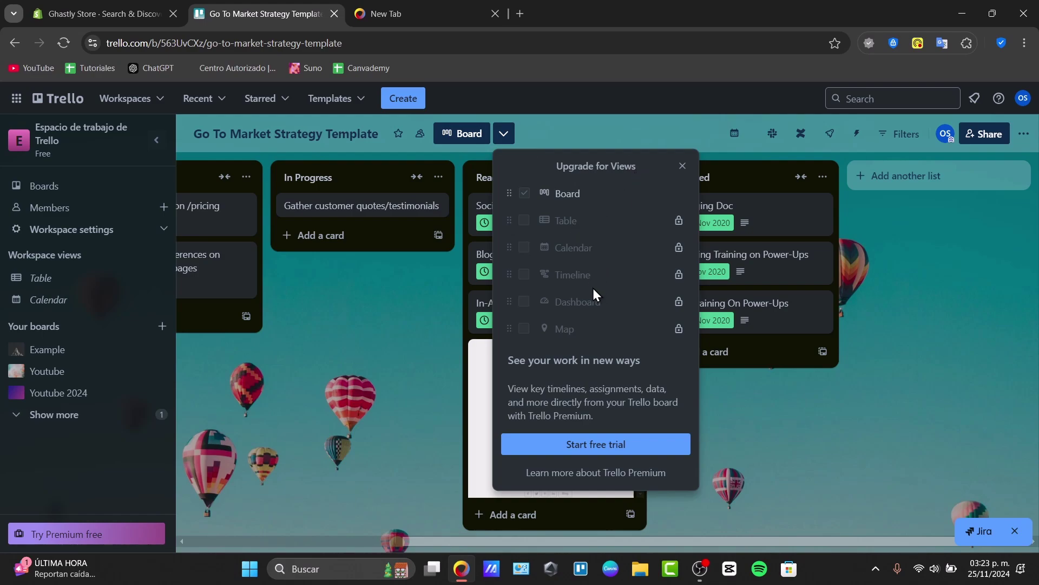
left_click(759, 452)
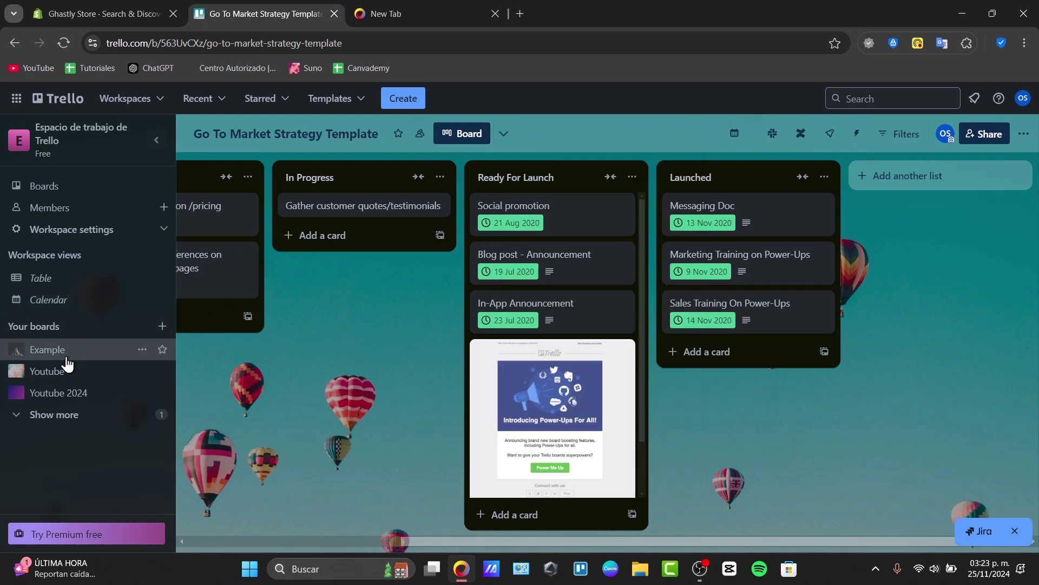
Step: Expand the list of boards and check the actions offered for the Go To Market Strategy Template board
left_click(67, 414)
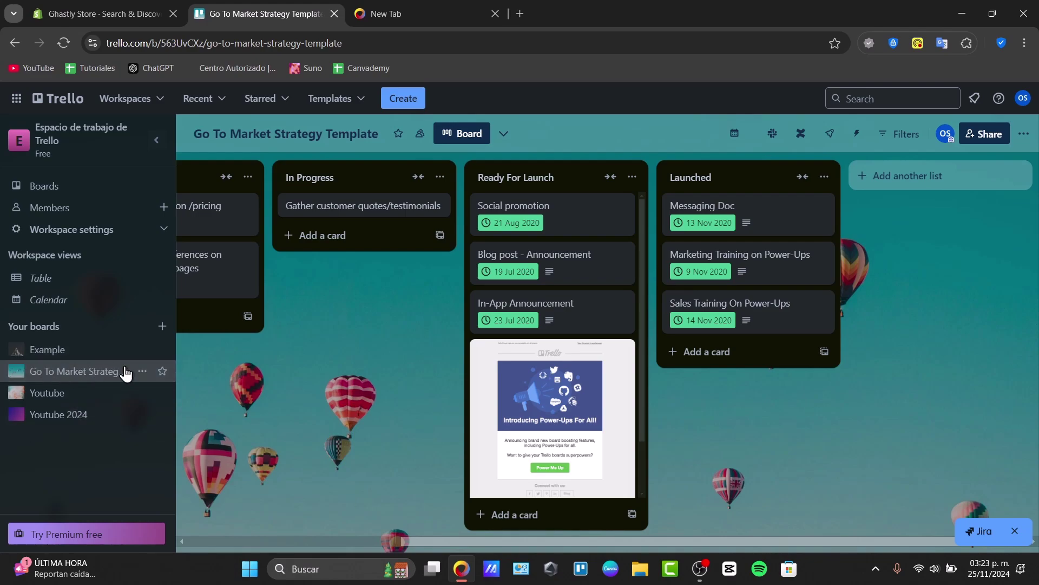
left_click(142, 372)
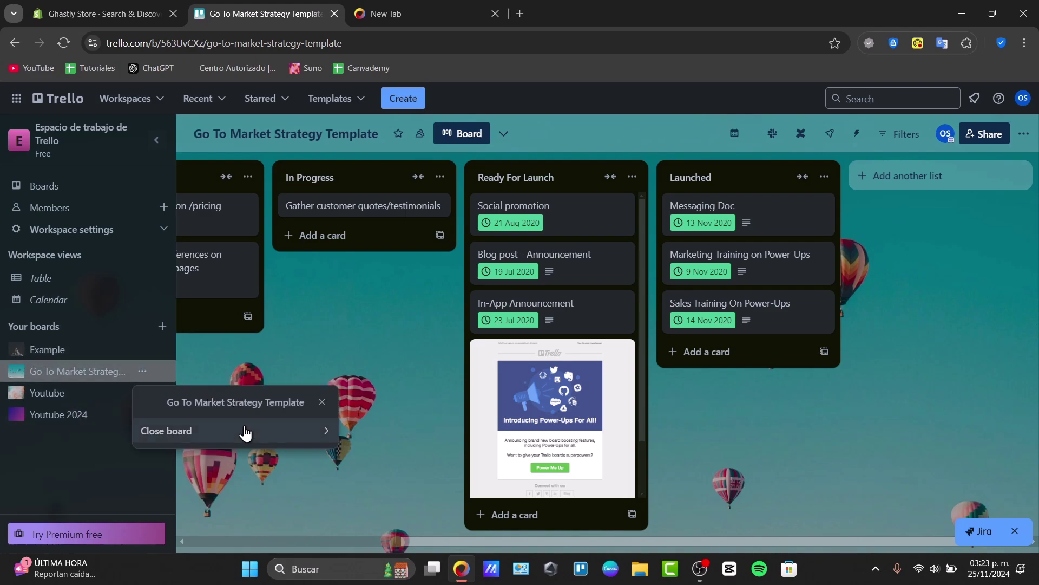
left_click(309, 341)
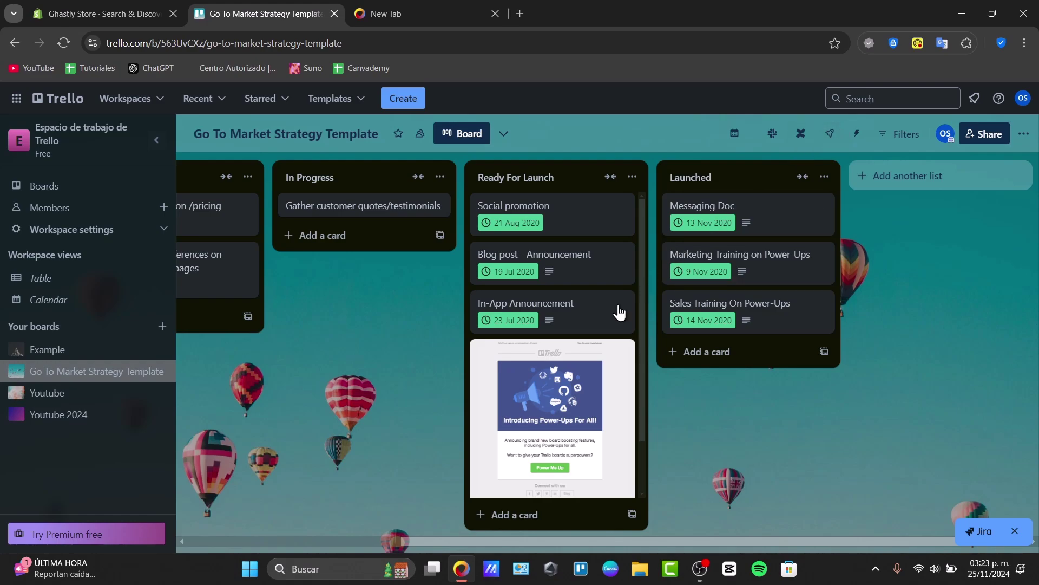
Step: Examine the details of the "Marketing docs and assets" and "In-App Announcement" cards
left_click_drag(488, 537, 233, 467)
left_click(288, 252)
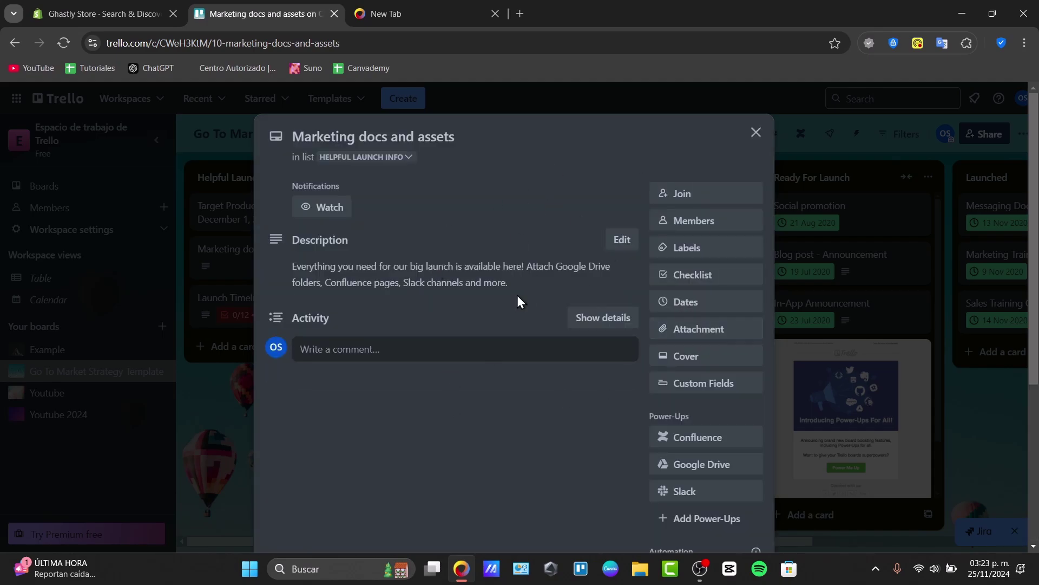
scroll(517, 303, "down", 4)
scroll(837, 277, "up", 4)
left_click(837, 277)
left_click(882, 309)
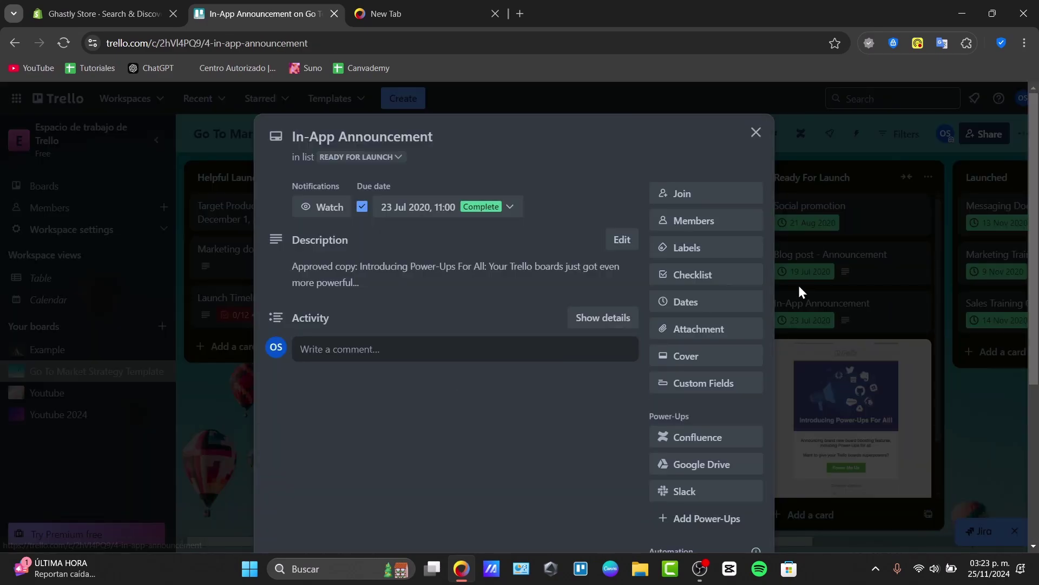
left_click(758, 134)
Step: Close the Go To Market Strategy Template board and the Example board
left_click(142, 371)
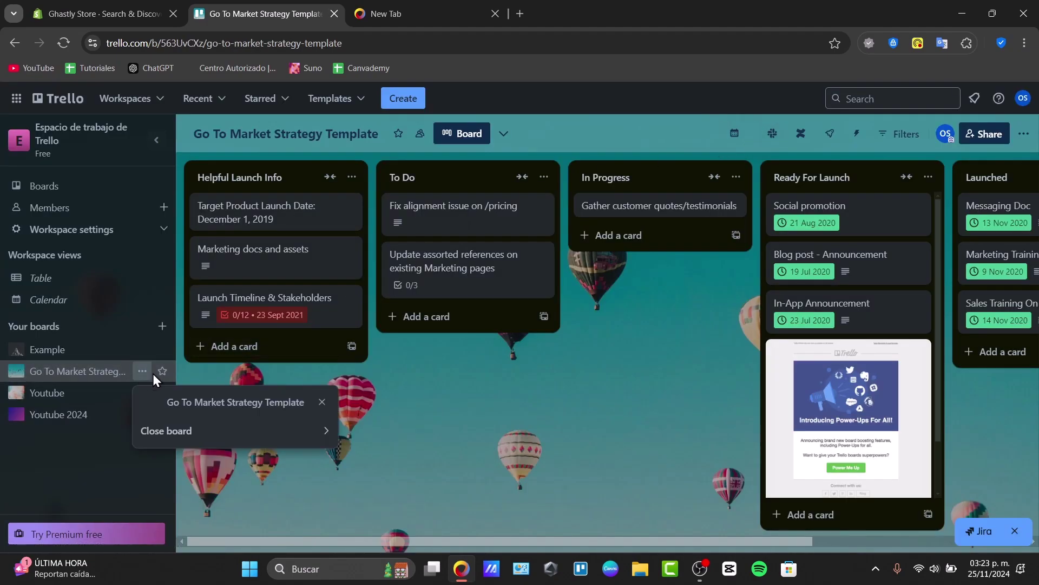
left_click(232, 443)
left_click(280, 469)
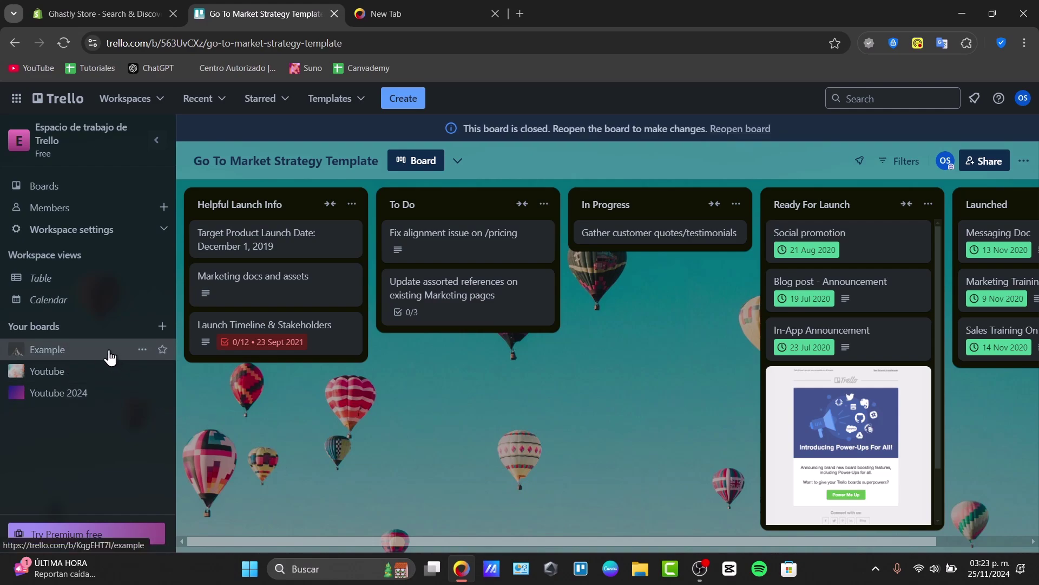
left_click(143, 349)
left_click(207, 407)
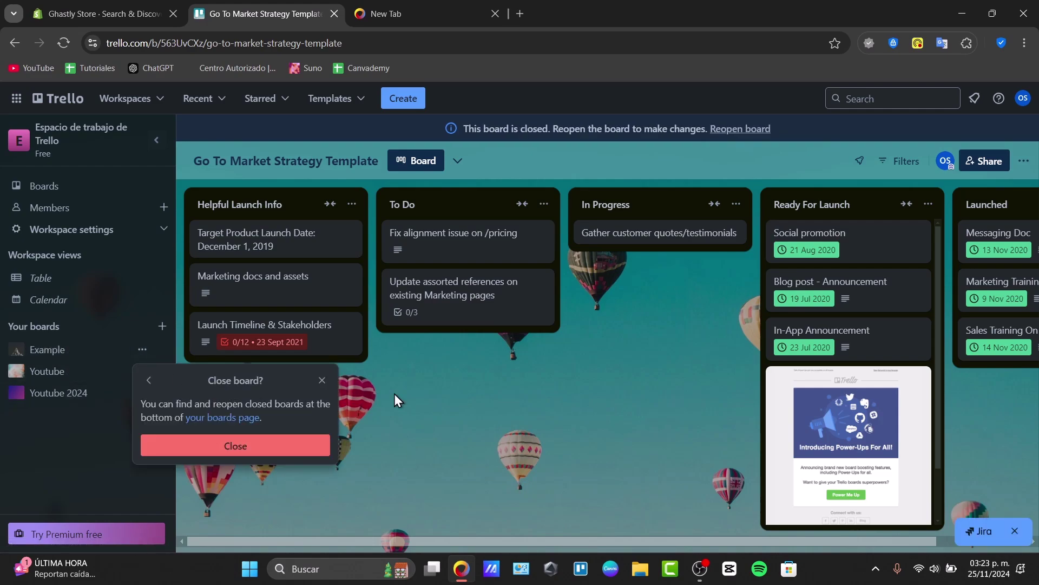
left_click(302, 443)
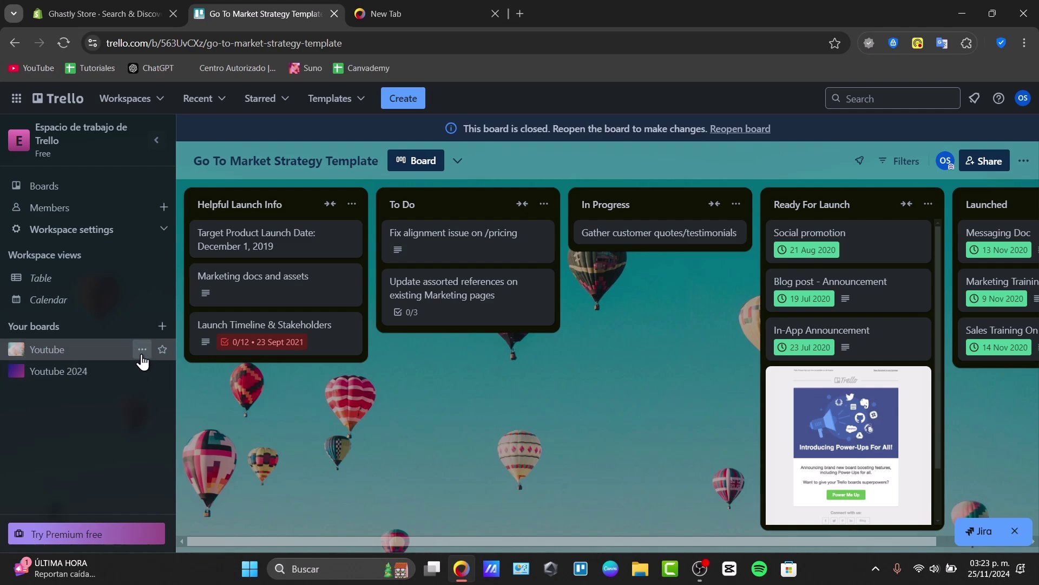
Step: Close the Youtube 2024 board
left_click(143, 371)
left_click(324, 427)
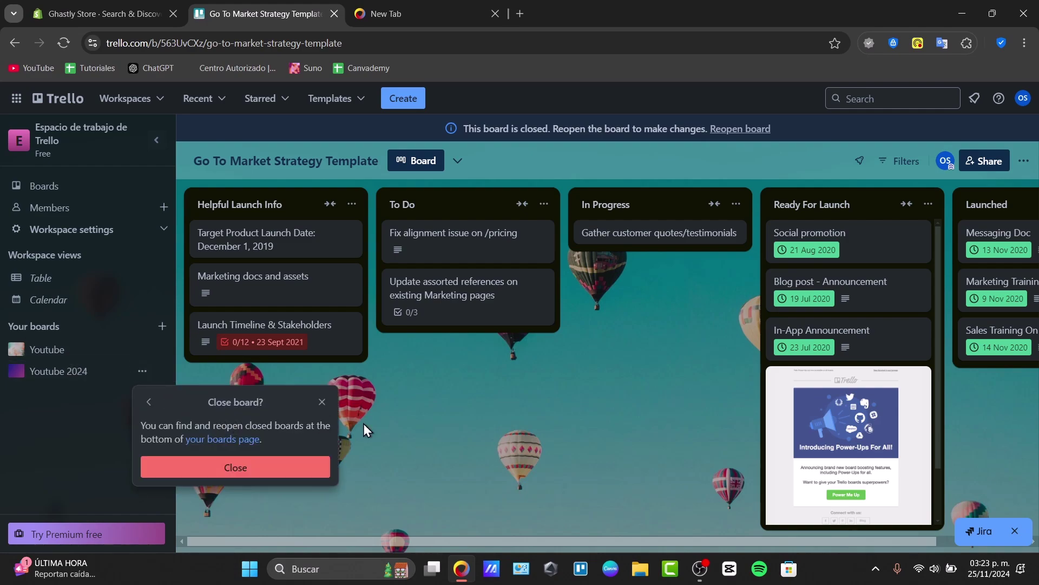
left_click(271, 467)
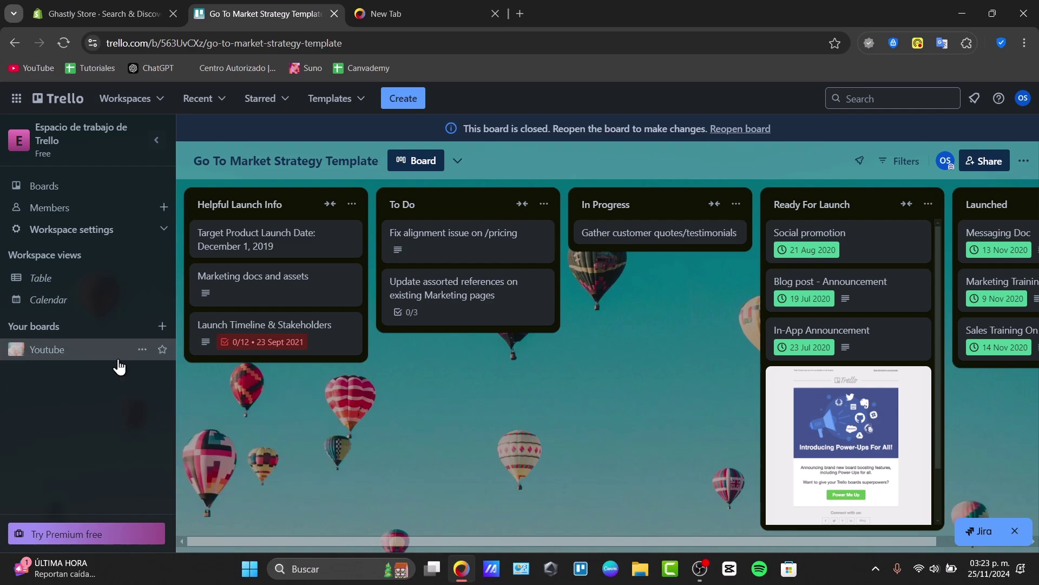
Step: Create a board titled "Youtube Business" with the second mountain photo as background and Workspace visibility
left_click(162, 326)
left_click(291, 361)
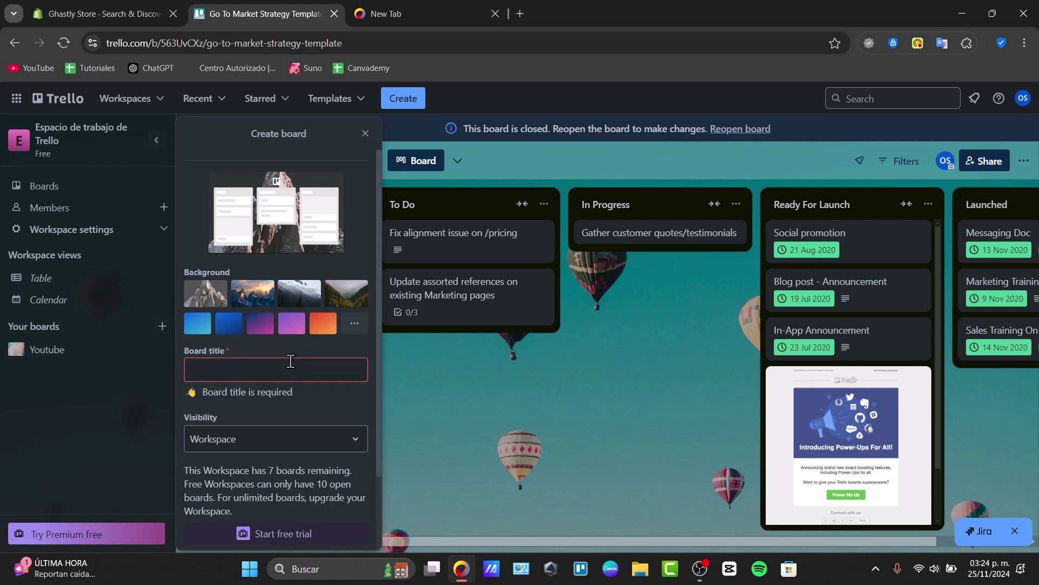
type("Youtube Business")
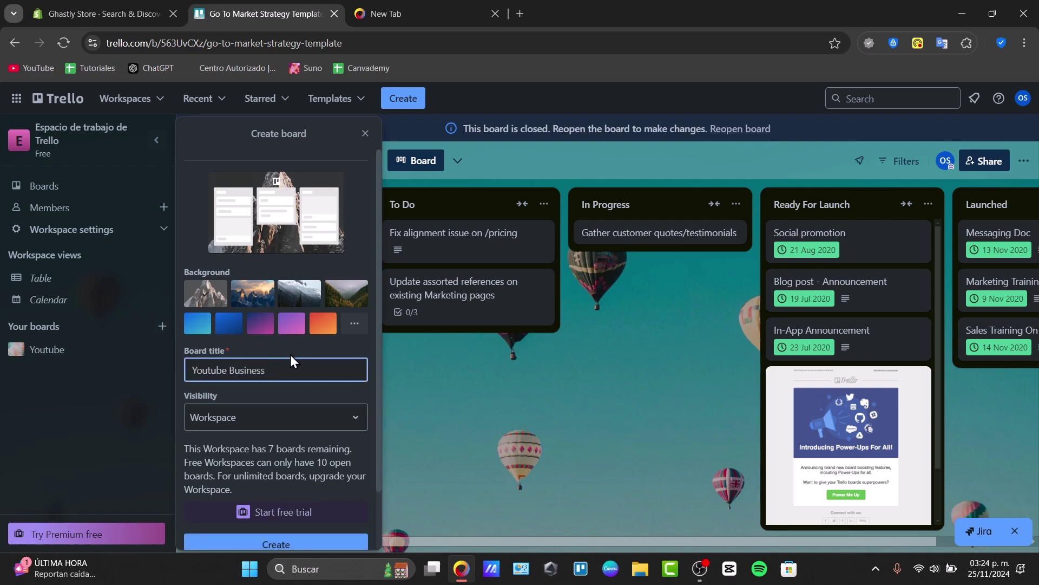
left_click(253, 293)
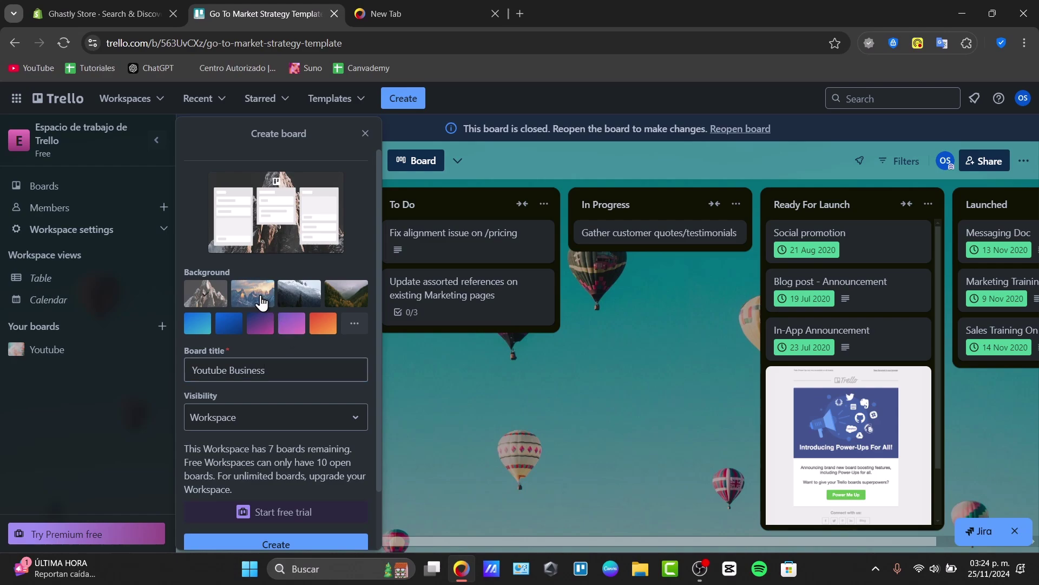
left_click(315, 544)
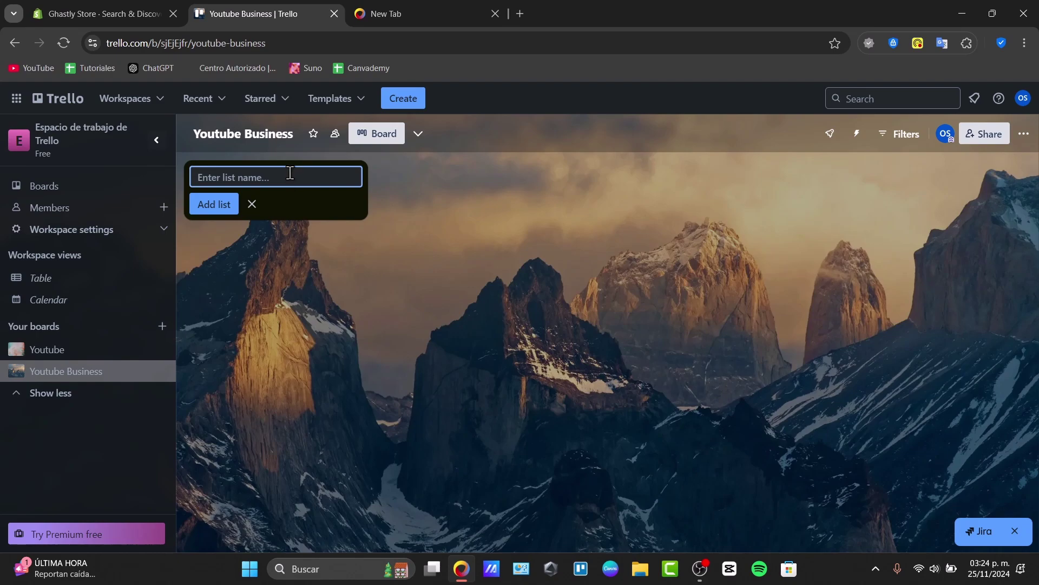
Step: Add three lists named "In progress", "Done" and "To-Do" to the Youtube Business board
type("IN progress")
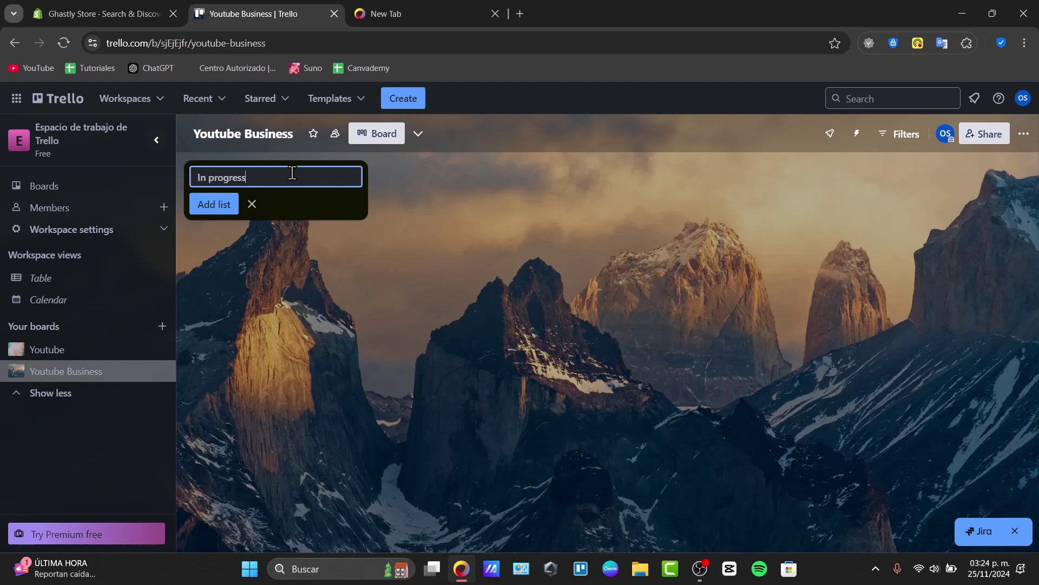
left_click(211, 204)
type("Done")
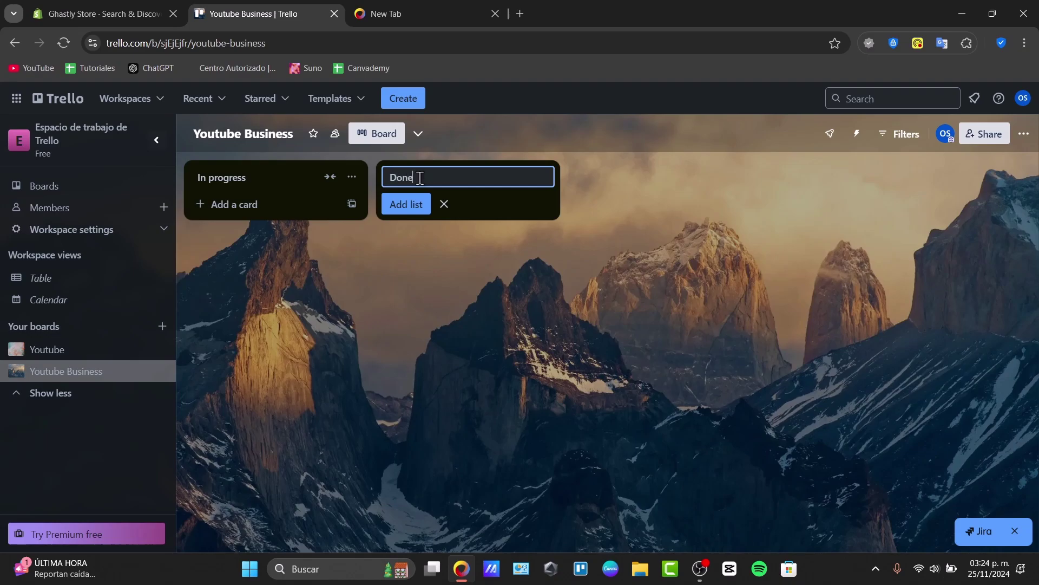
left_click(427, 206)
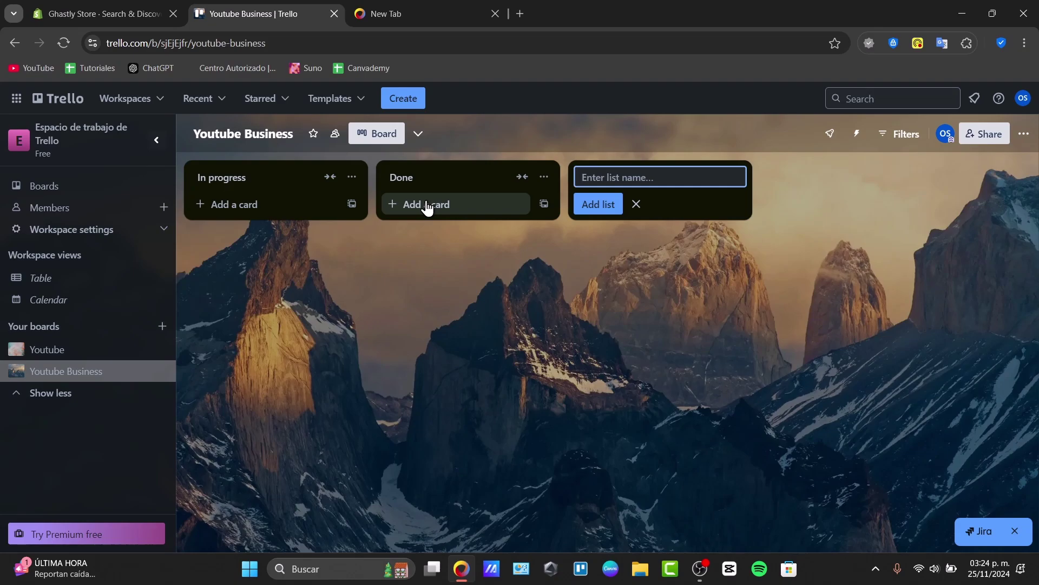
type("To-Do")
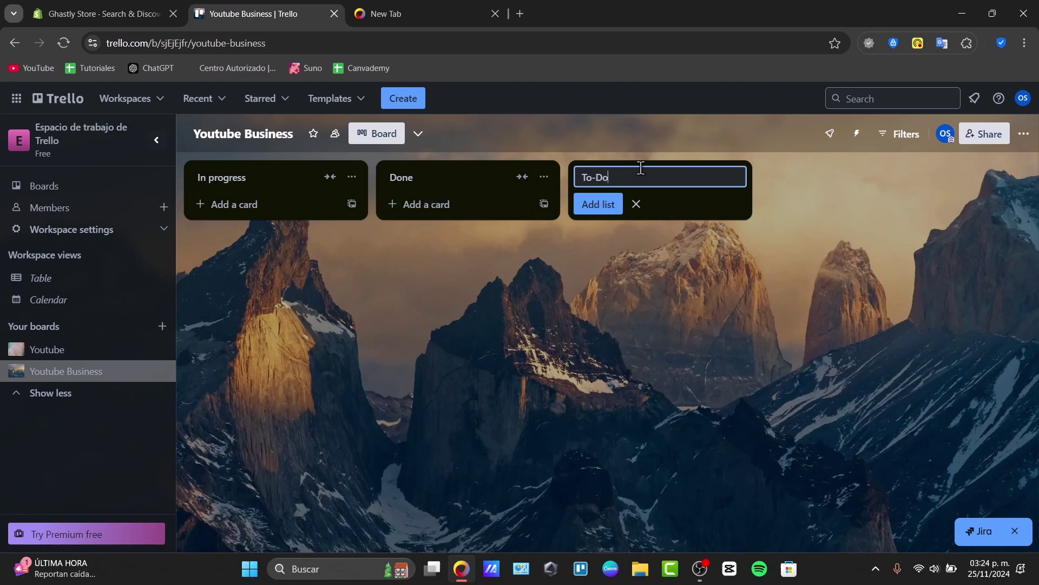
left_click(609, 205)
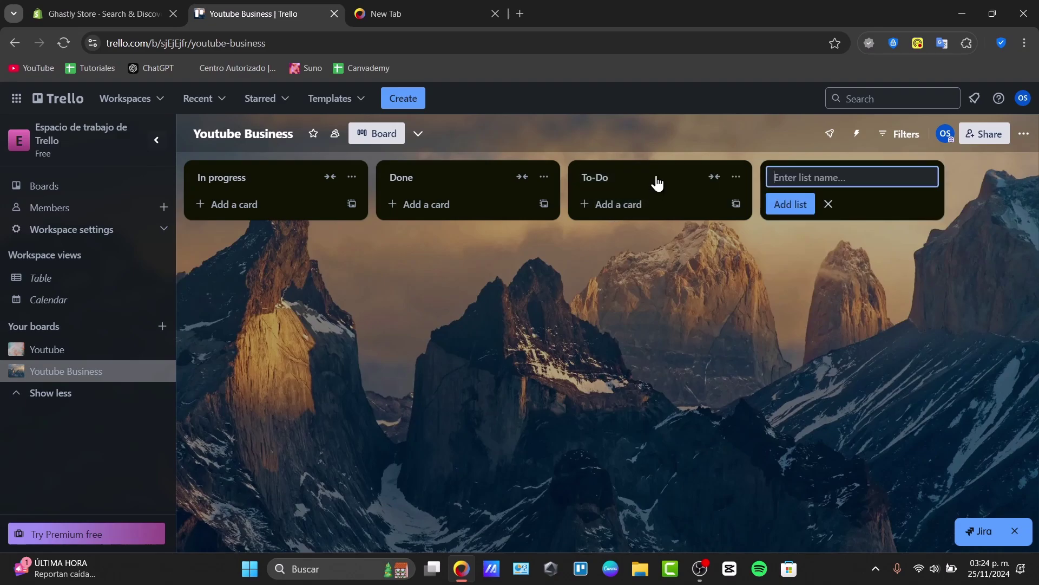
Step: Move the To-Do list in front of In progress and add a card titled "Gaming Channel" to it
left_click_drag(665, 172, 255, 169)
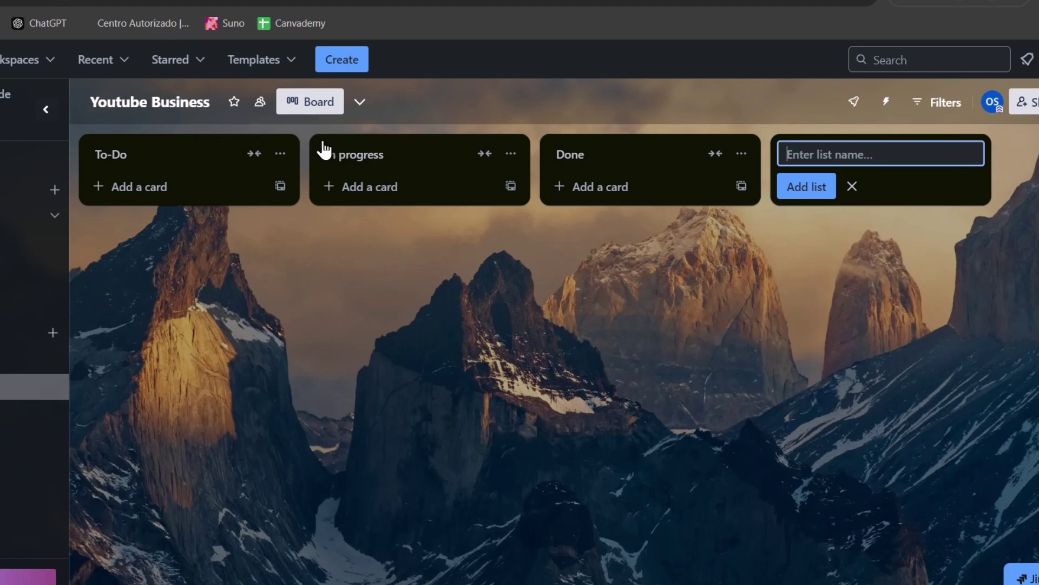
left_click(847, 243)
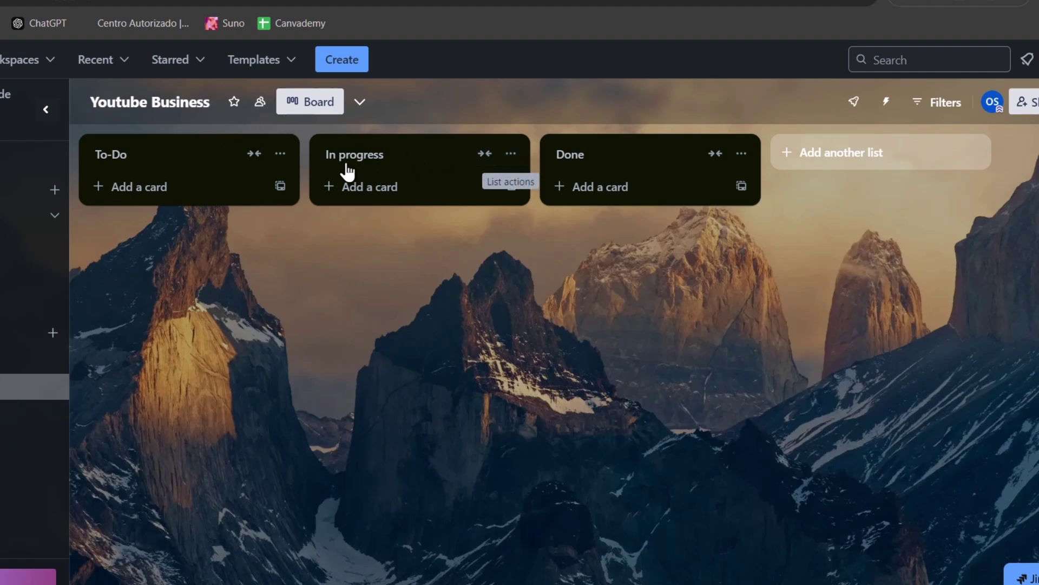
left_click(207, 188)
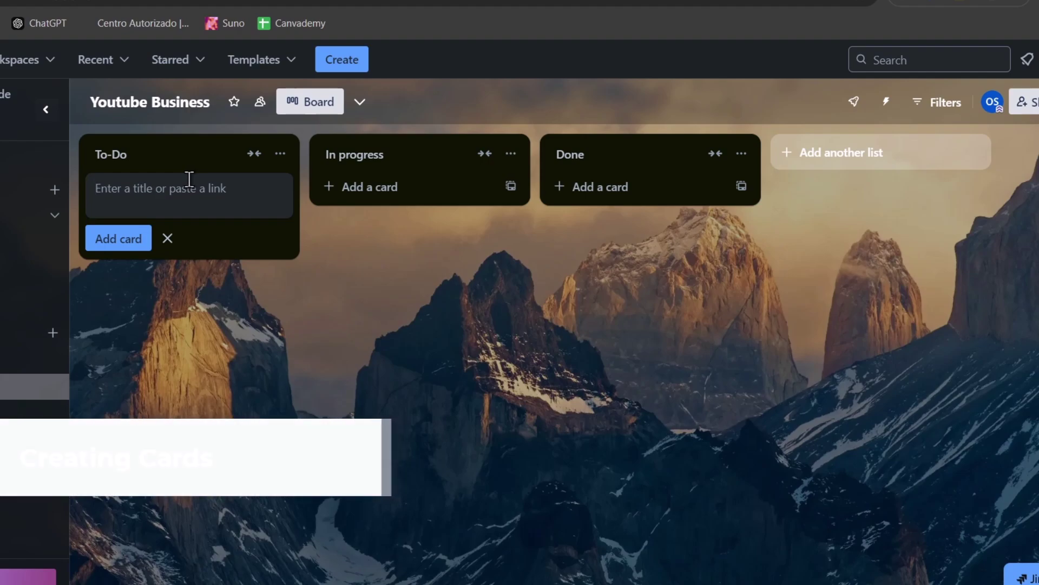
type("G")
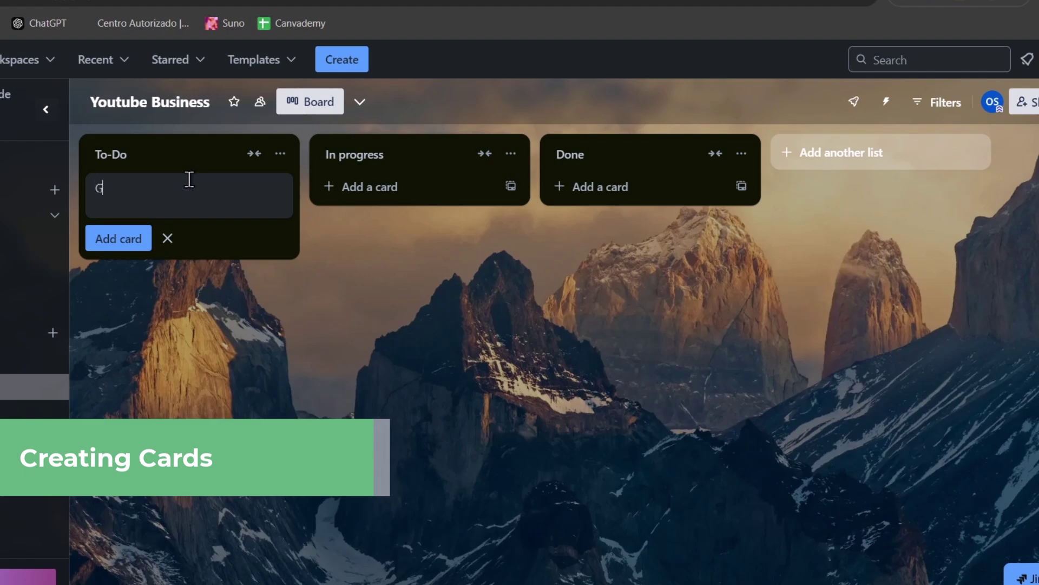
type("aming Channel")
left_click(437, 303)
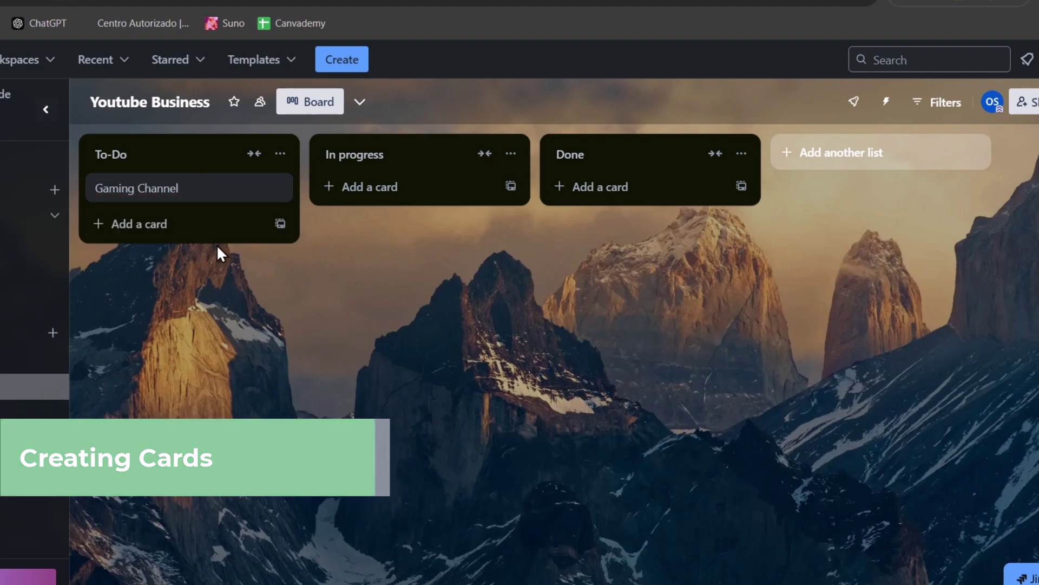
Step: Save "Create a youtube channel based on gaming category" as the description of the Gaming Channel card
left_click(211, 199)
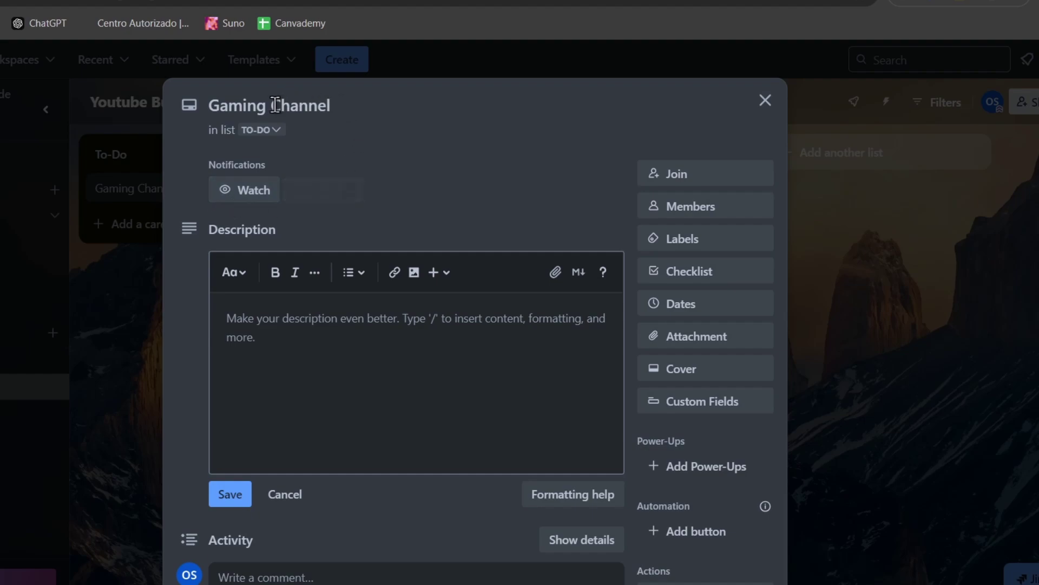
left_click(265, 132)
left_click(337, 129)
left_click(336, 335)
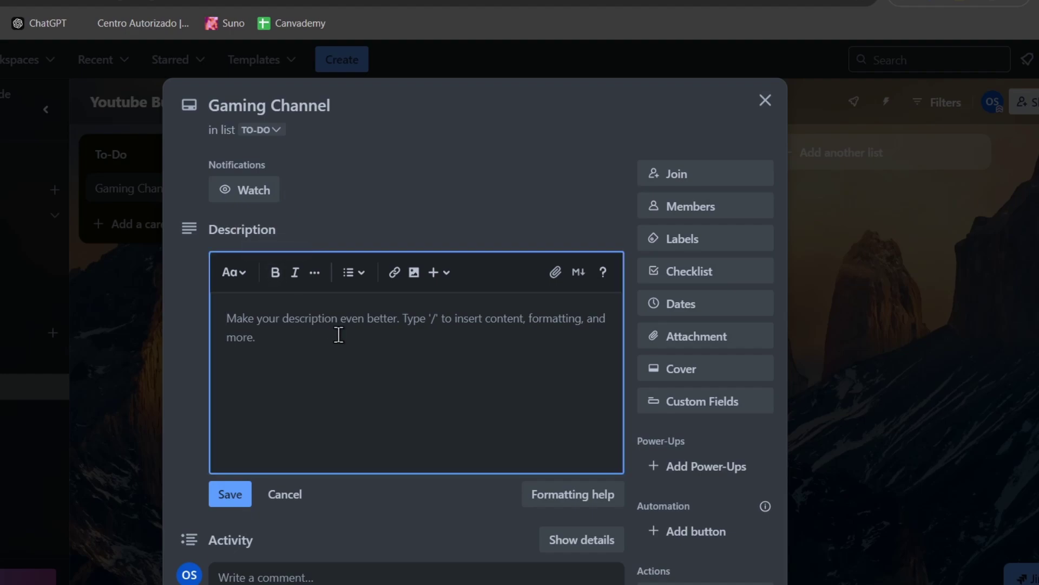
type("Create ")
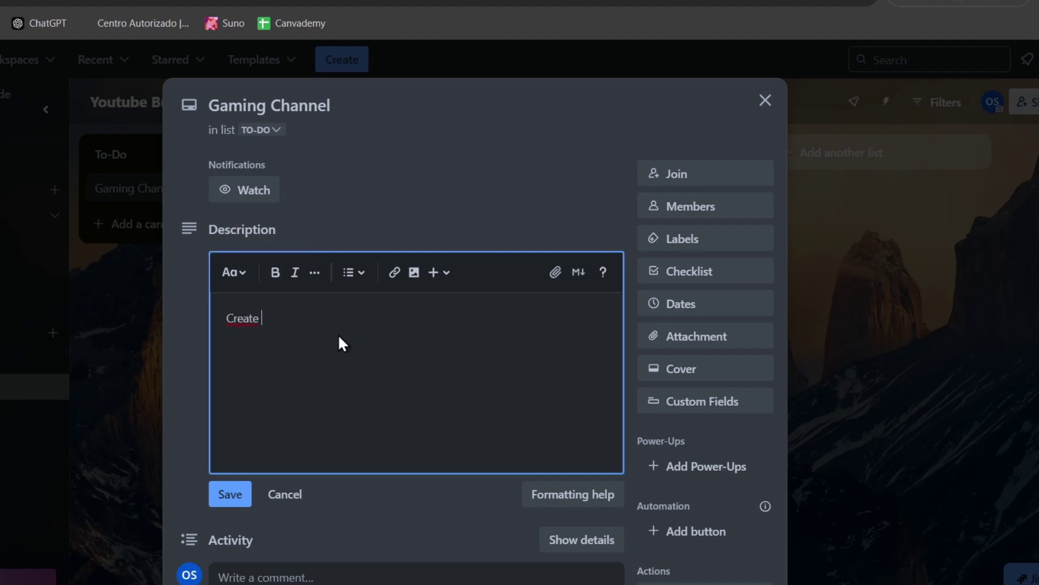
type("a youtube channel based on ")
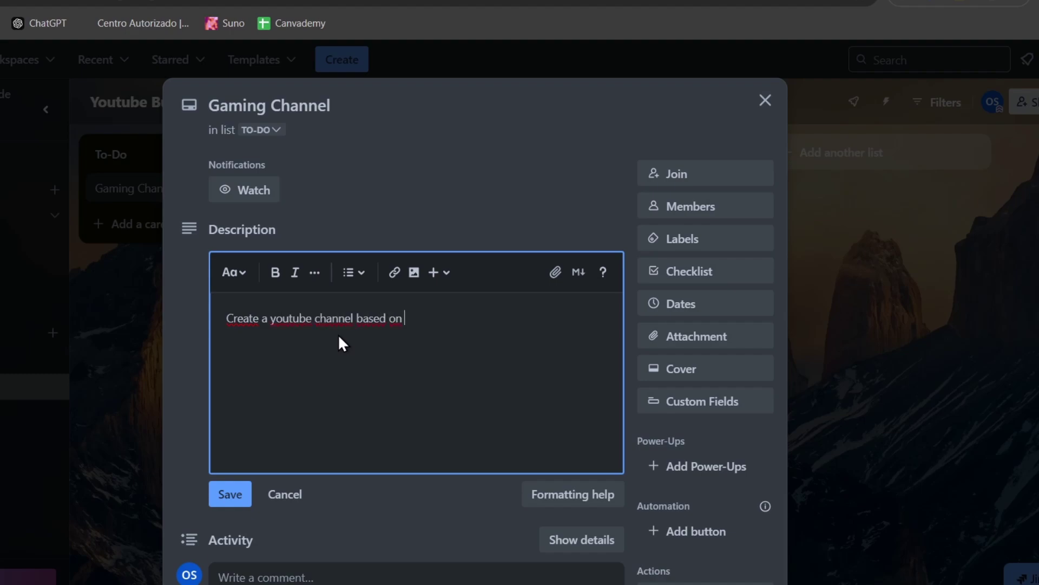
type("gaming category")
left_click(225, 492)
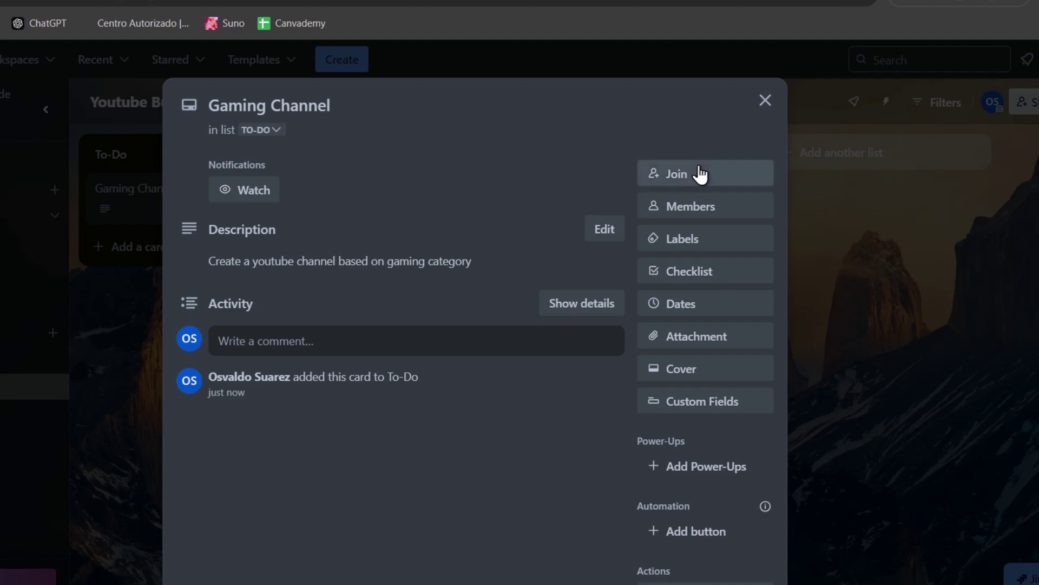
Step: Assign the purple label to the Gaming Channel card
left_click(718, 236)
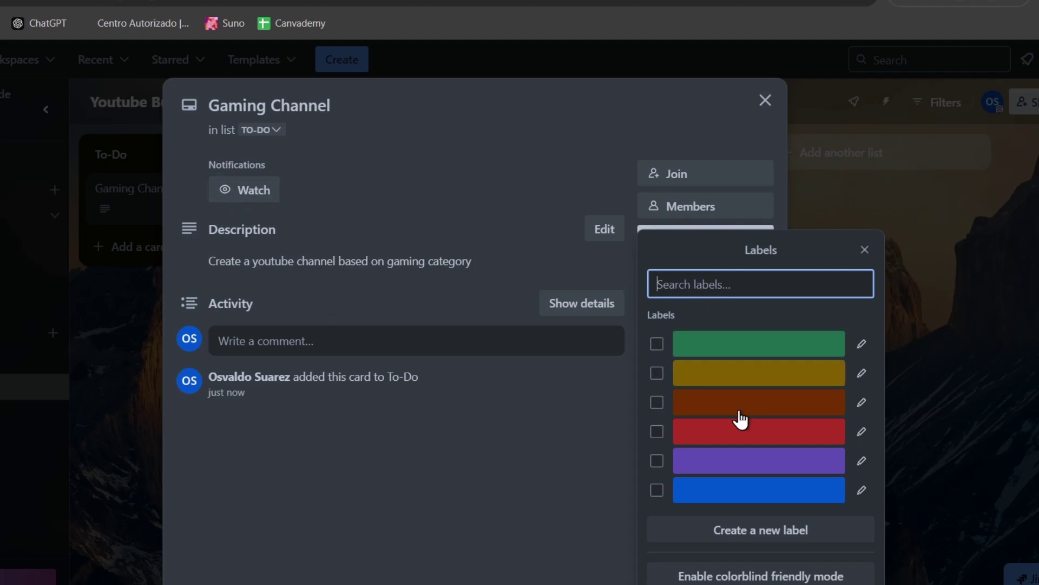
left_click(658, 462)
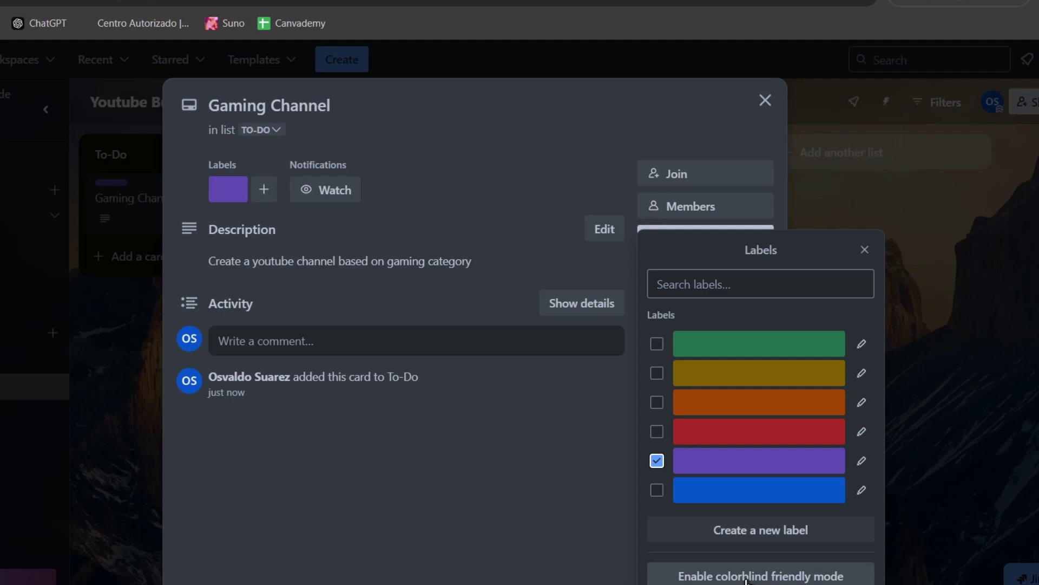
left_click(554, 490)
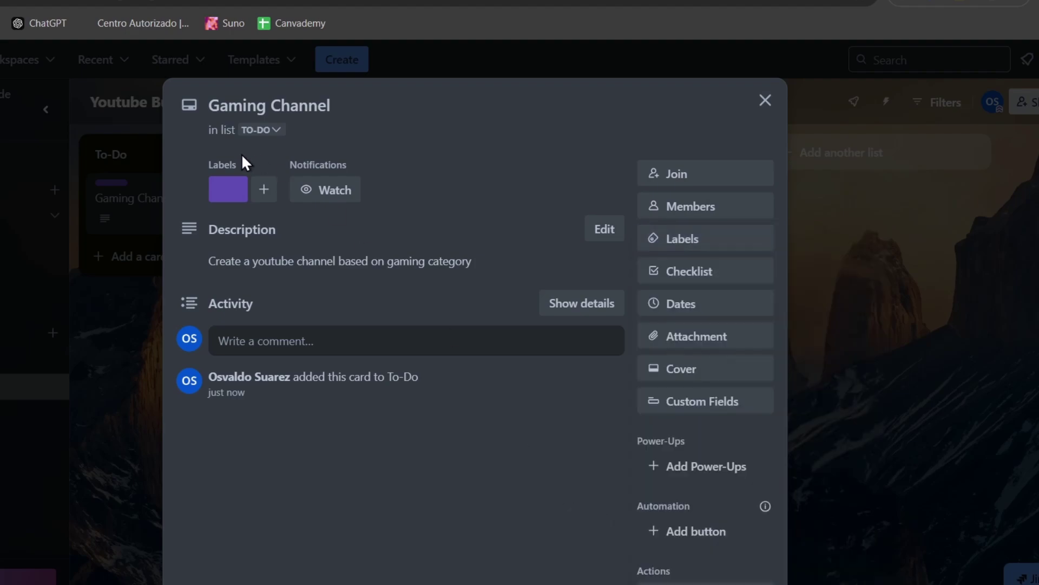
Step: Add two checklists titled "Name of the channel" and "Team members" to the Gaming Channel card
left_click(711, 272)
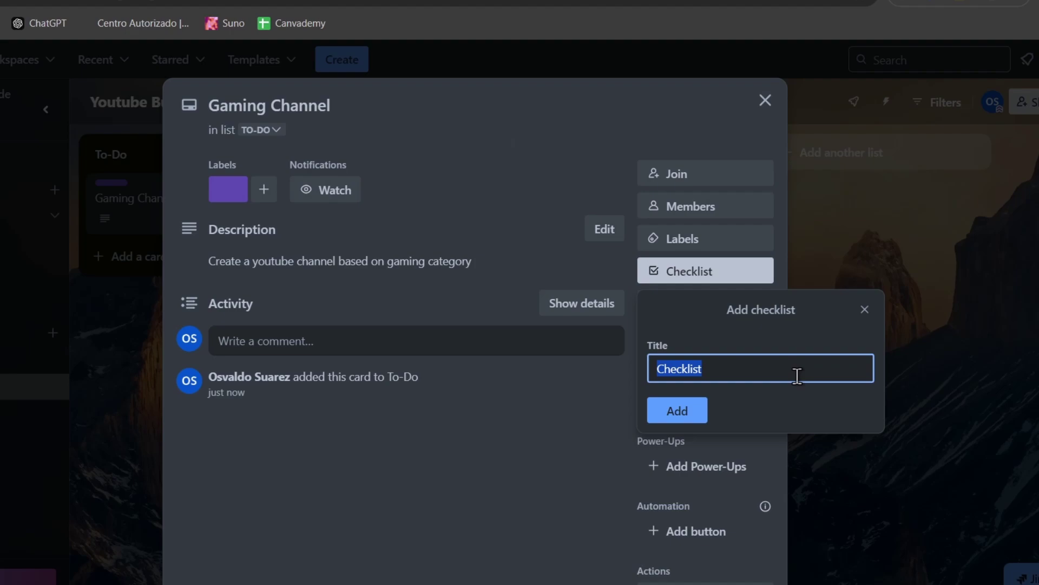
type("Name ")
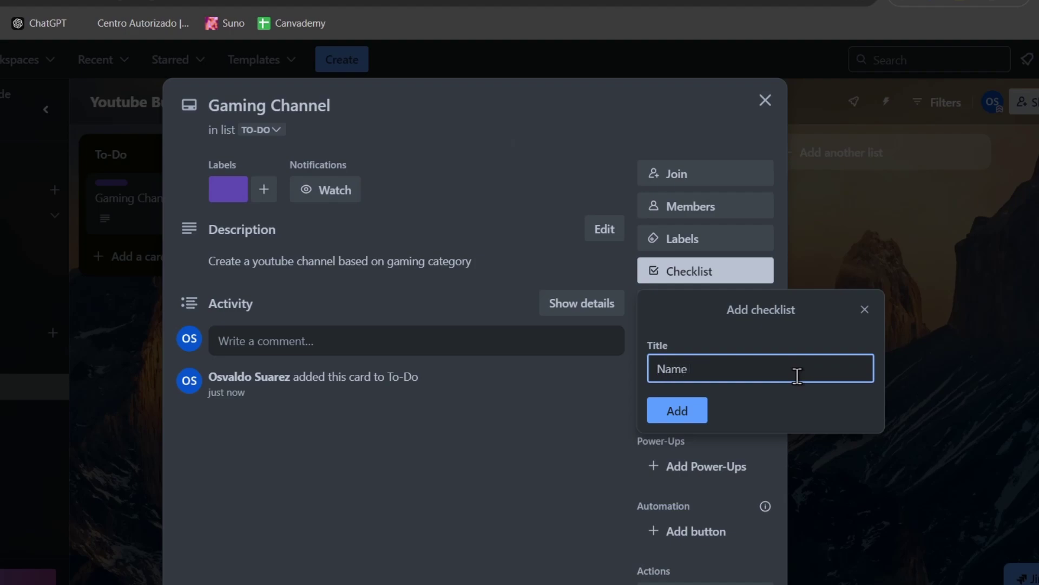
type("of the channel")
left_click(679, 410)
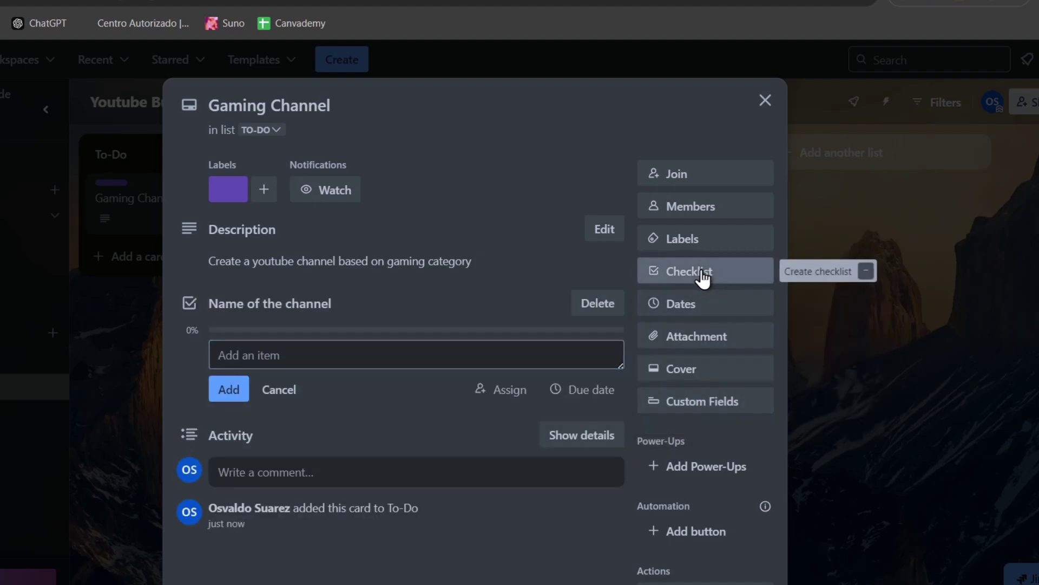
left_click(703, 275)
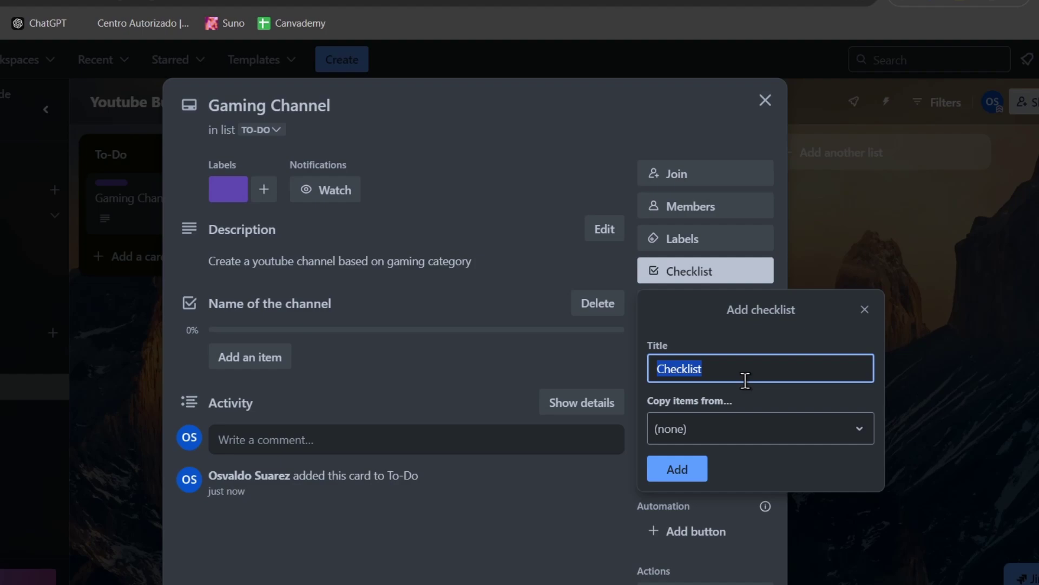
type("Team members")
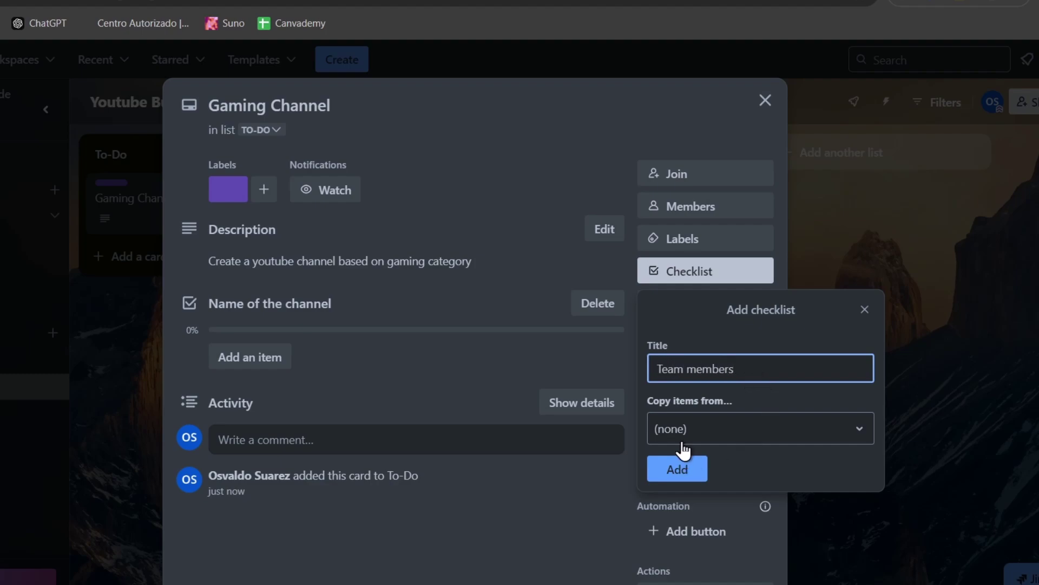
left_click(685, 470)
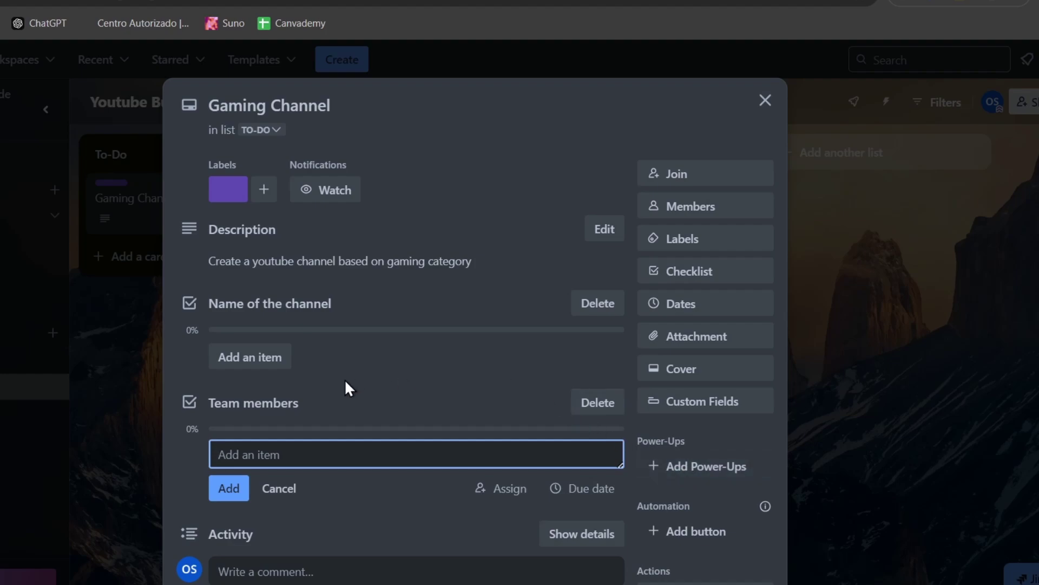
Step: Add the items "Tech games" and "brainstorm ideas" to the Name of the channel checklist
left_click(248, 362)
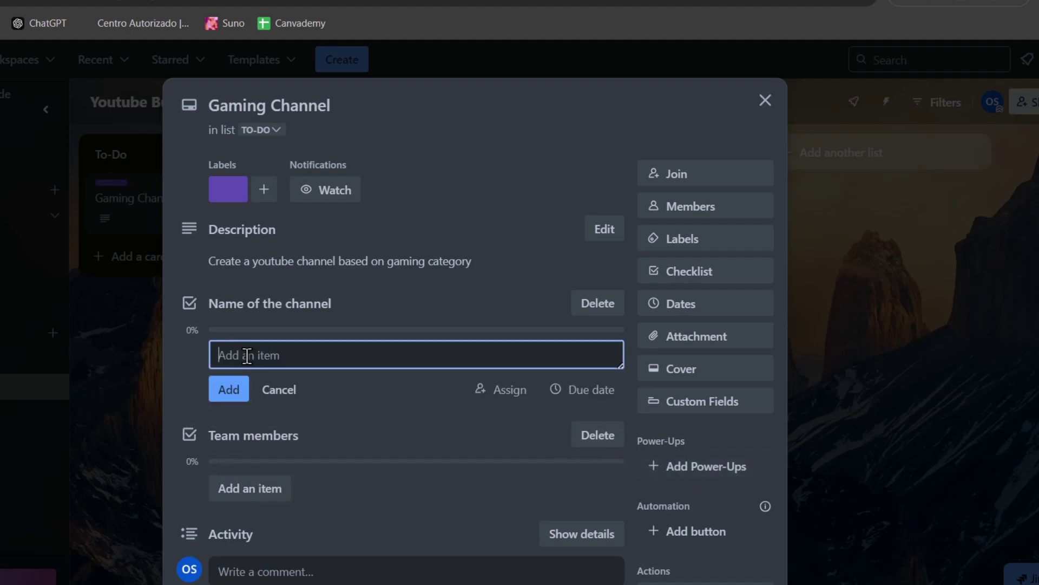
type("Tech Team")
type("es")
left_click(228, 377)
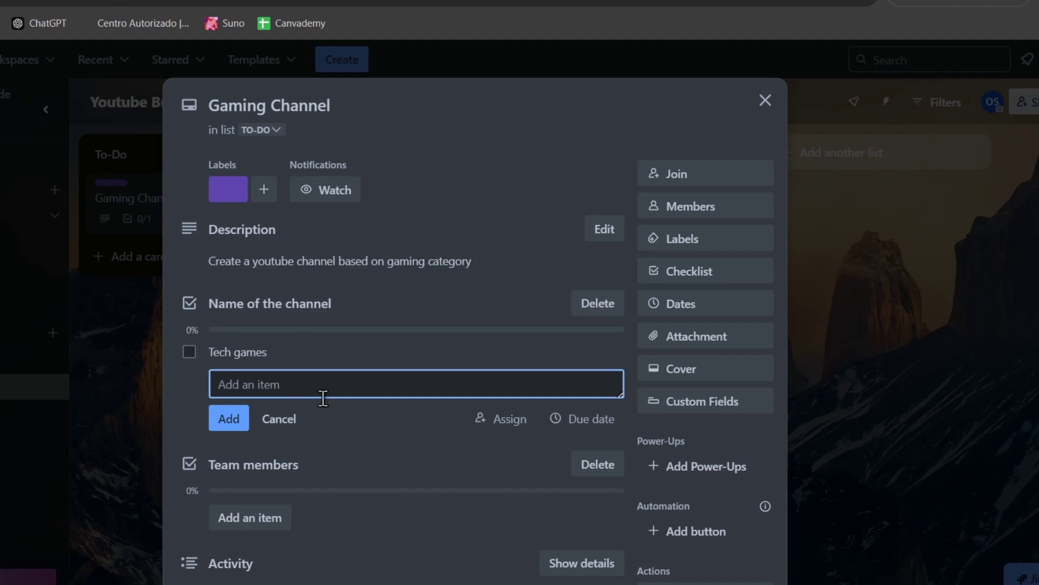
type("Tech games")
key("BackSpace")
key("BackSpace")
key("BackSpace")
key("BackSpace")
key("BackSpace")
key("BackSpace")
type("brainstorm ideas")
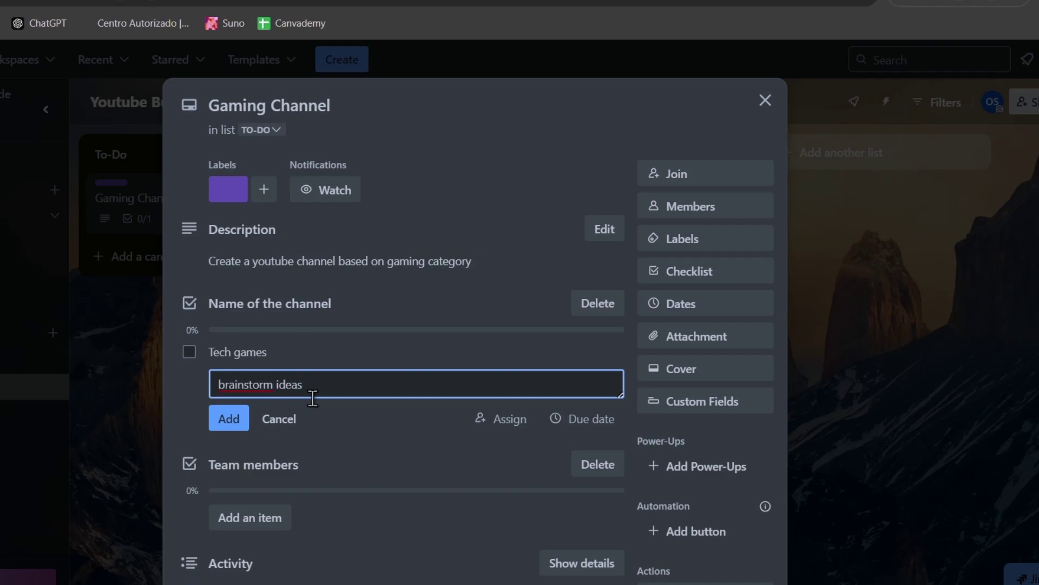
key("Return")
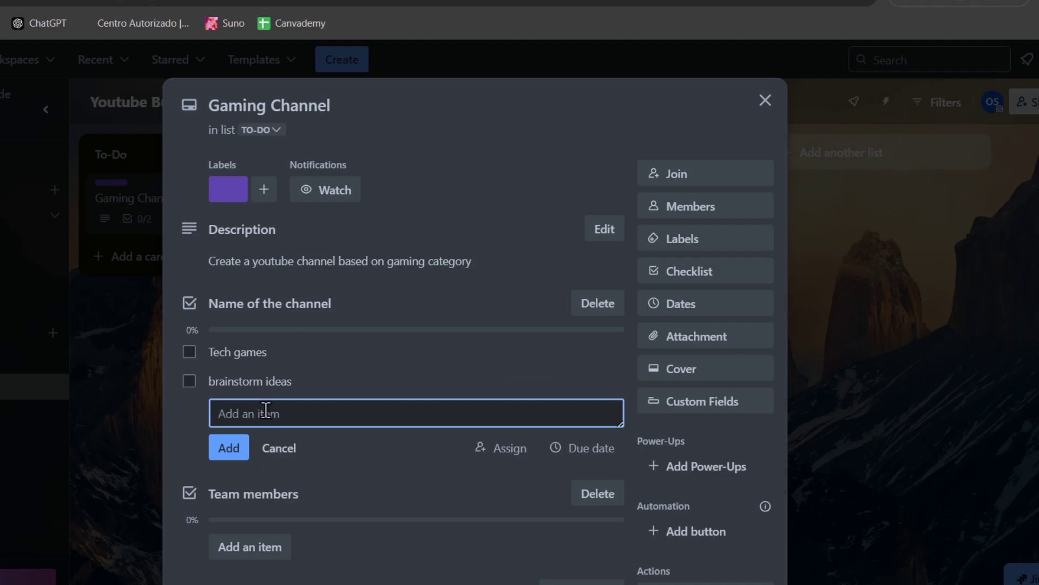
Step: Add a third item, "Use Chat GPT", to the Name of the channel checklist
type("Use ChatGP")
key("BackSpace")
type("PT")
left_click(264, 411)
left_click(228, 449)
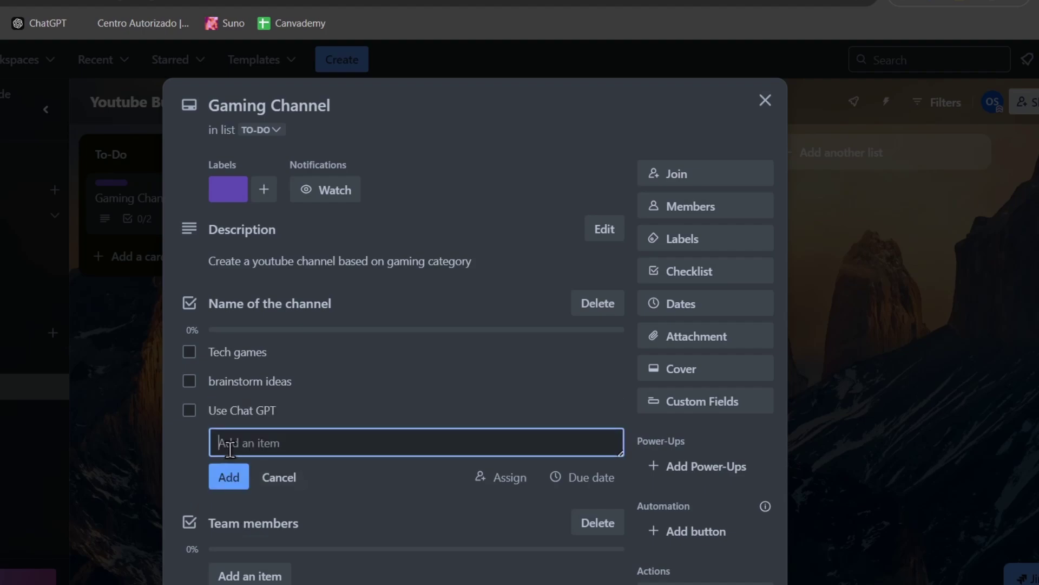
Step: Mark the Use Chat GPT, brainstorm ideas and Tech games items as complete
left_click(190, 413)
left_click(189, 380)
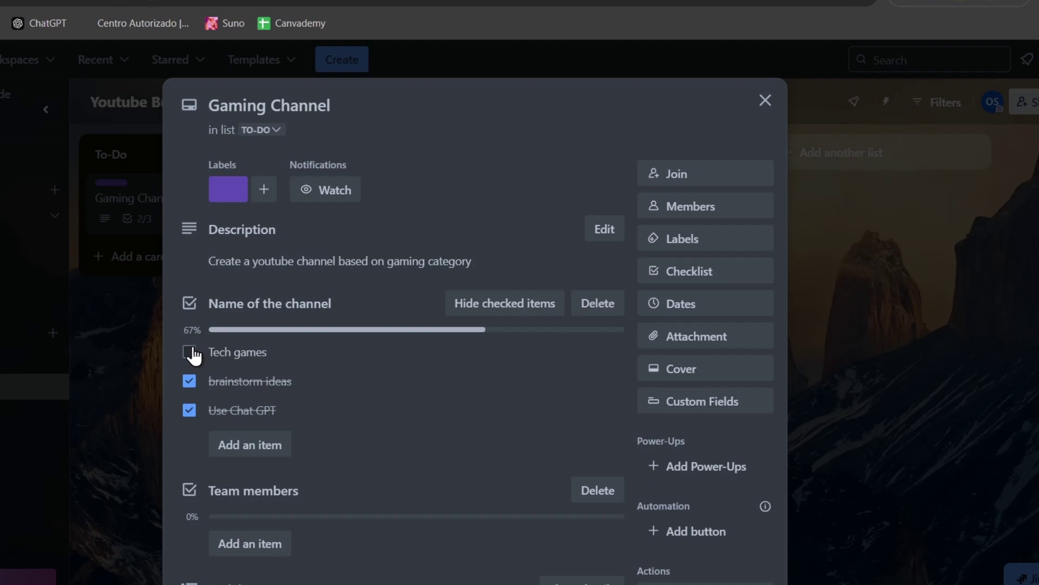
left_click(189, 352)
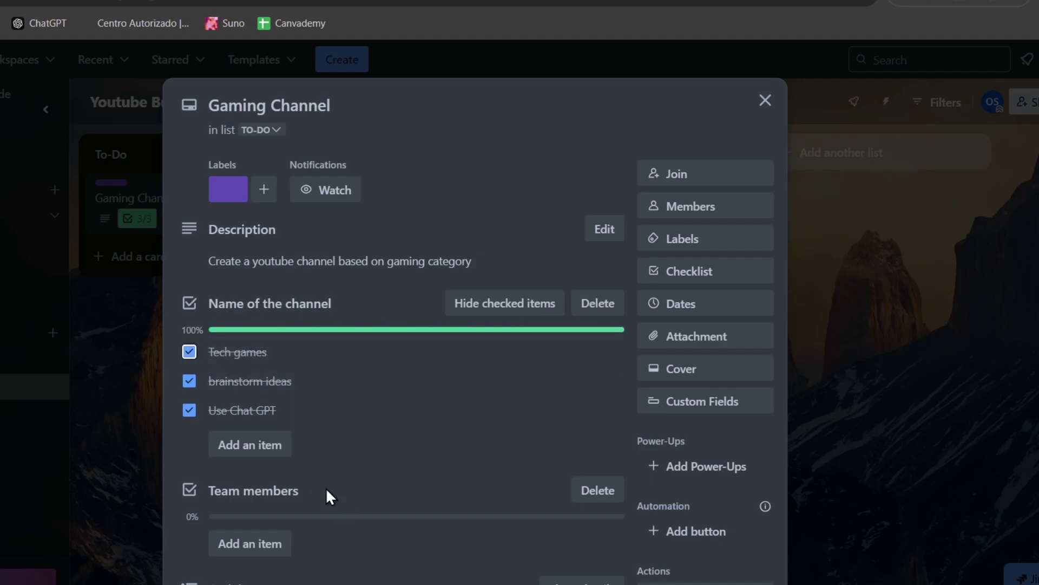
Step: Close the Gaming Channel card and move it from To-Do to the In progress list
left_click(765, 101)
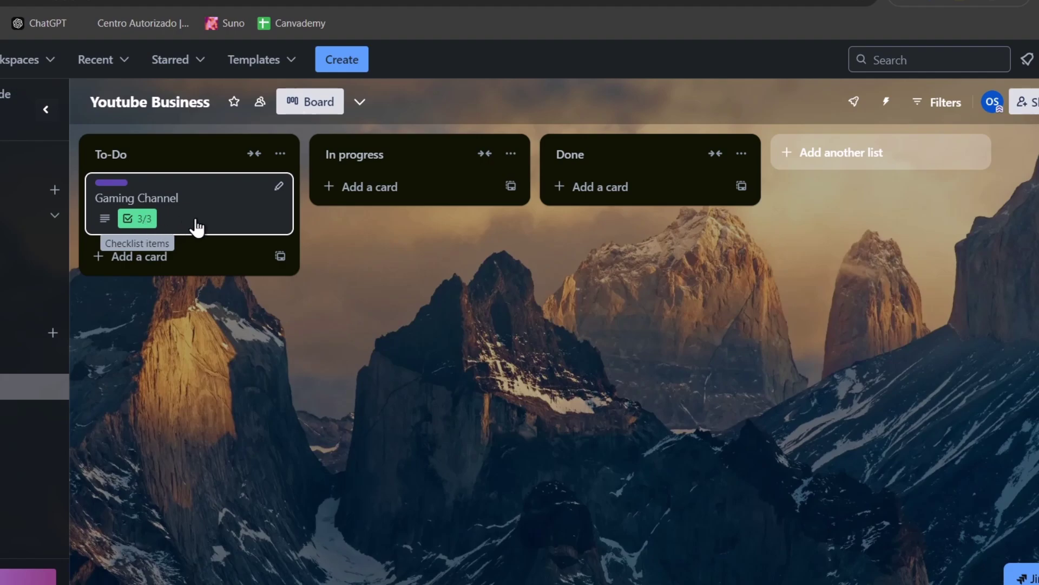
left_click_drag(195, 221, 392, 209)
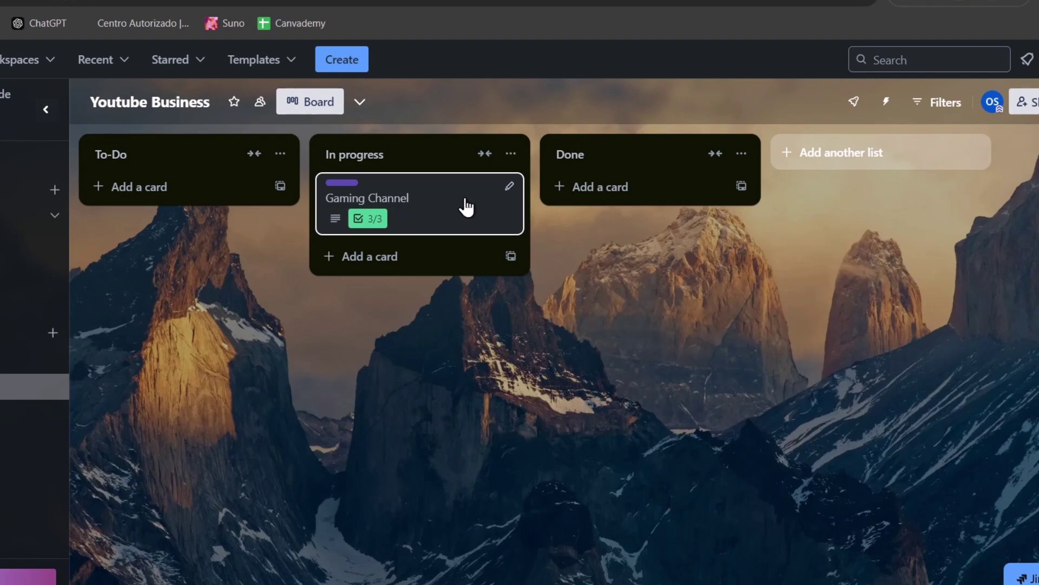
Step: Delete the Name of the channel and Team members checklists from the Gaming Channel card
left_click(408, 200)
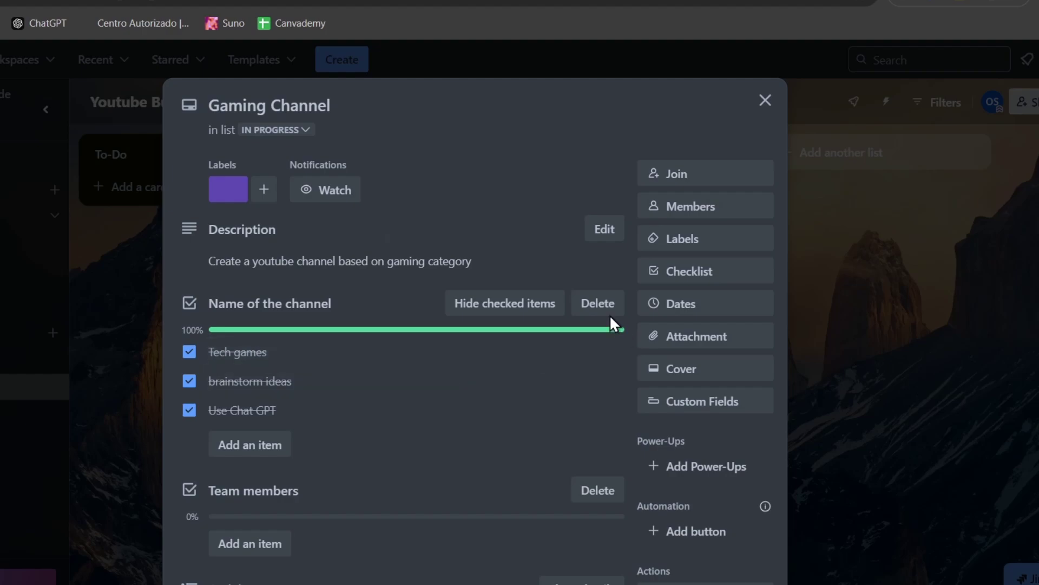
left_click(598, 304)
left_click(663, 415)
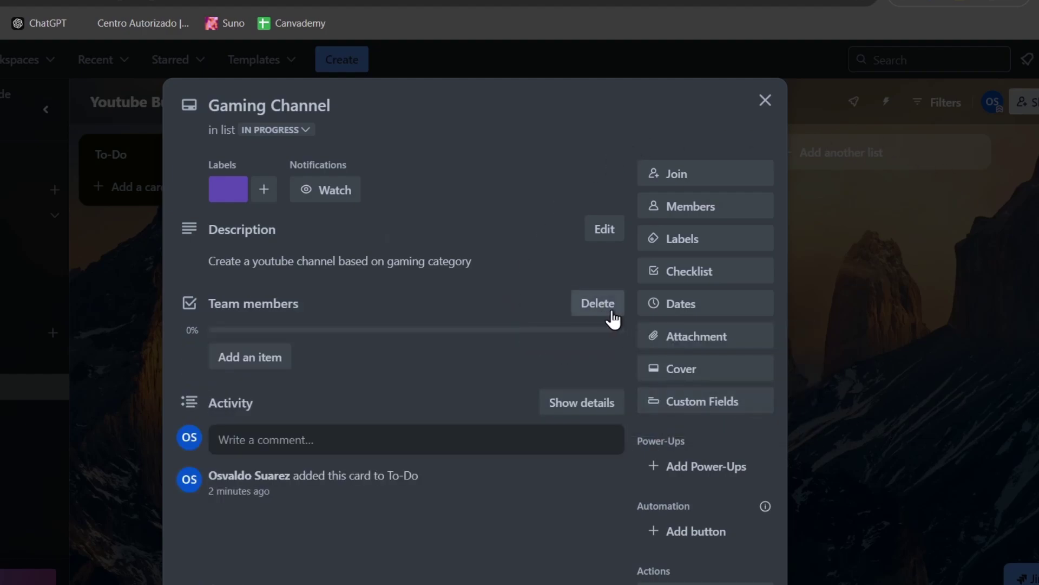
left_click(598, 306)
left_click(679, 416)
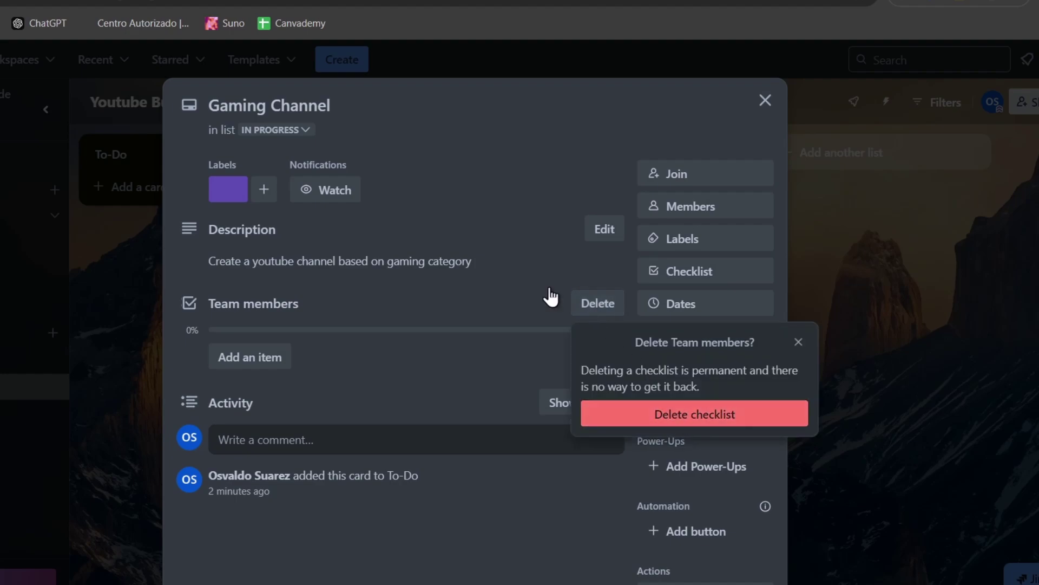
Step: Add a checklist titled "Create a script" to the Gaming Channel card, without any items
left_click(660, 281)
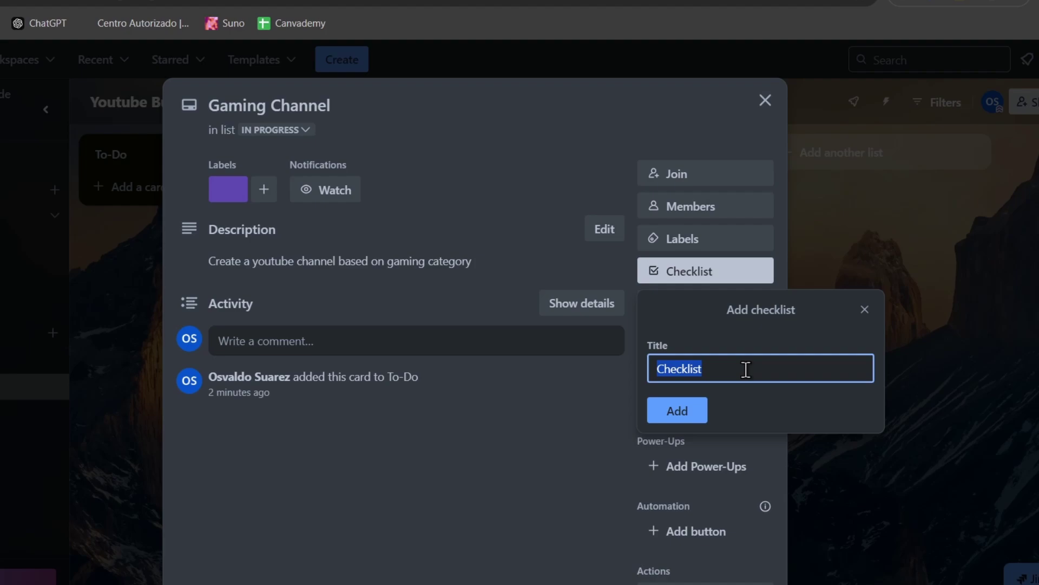
type("Crea")
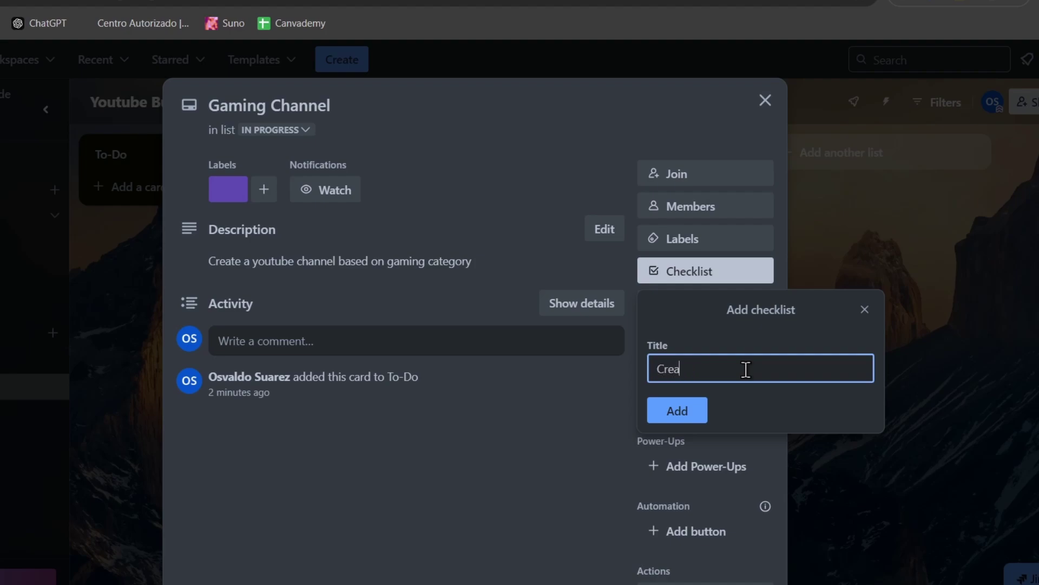
type("te a script")
key("Return")
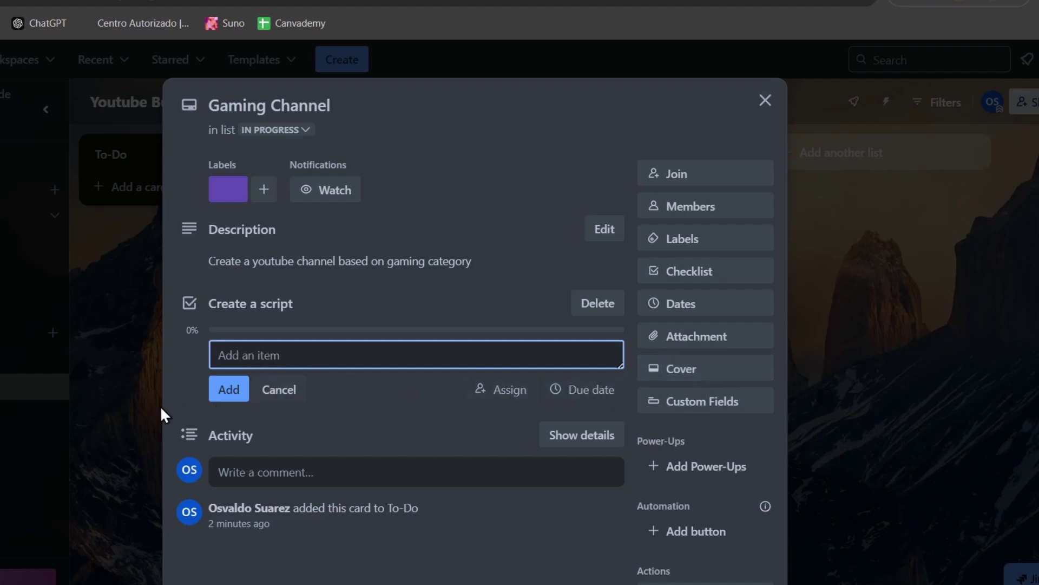
left_click(184, 390)
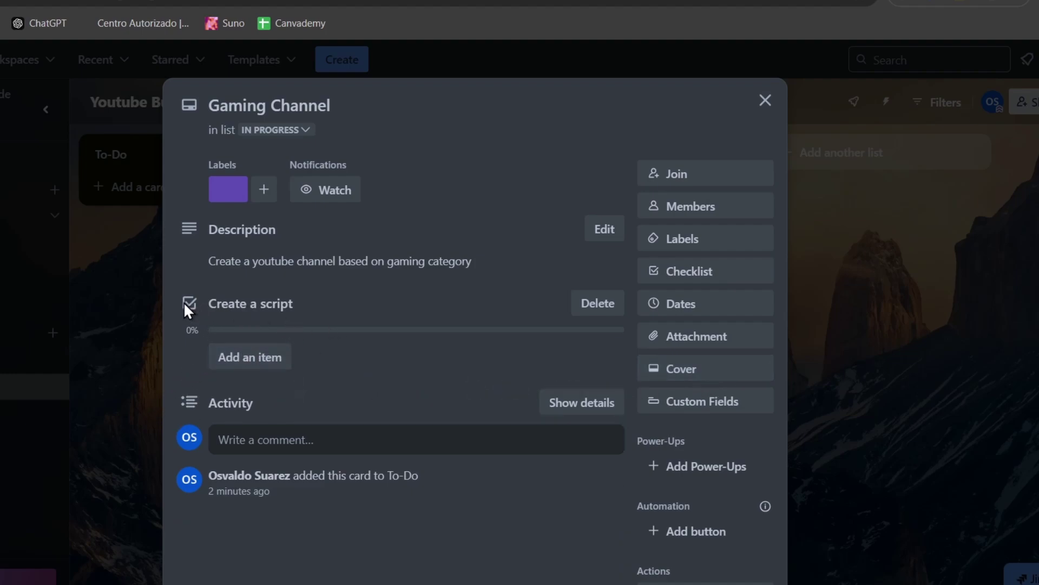
Step: Add the item "create the script on google docs" to the Create a script checklist and mark it complete
left_click(270, 360)
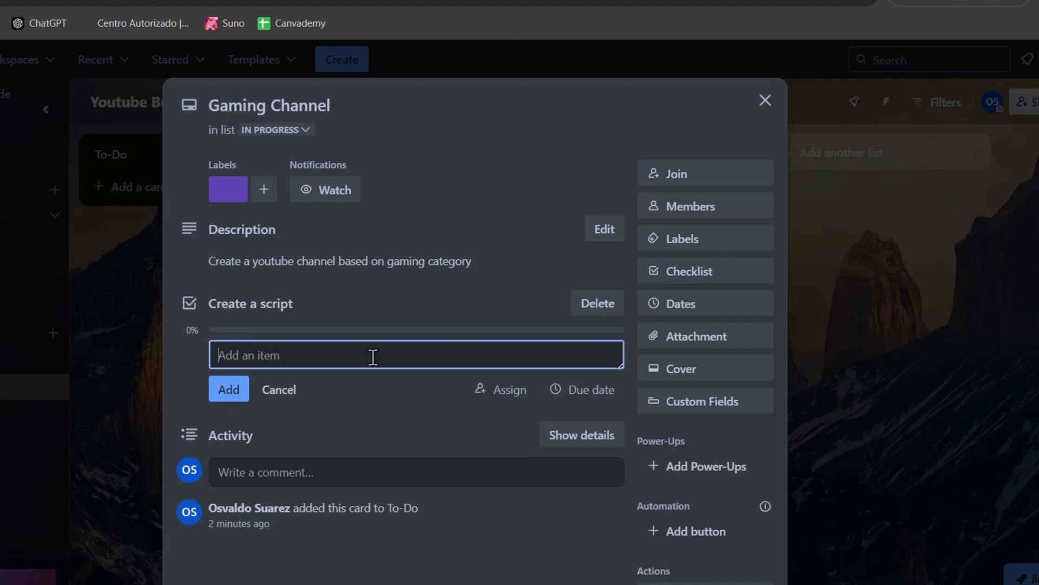
type("create the script on google docs")
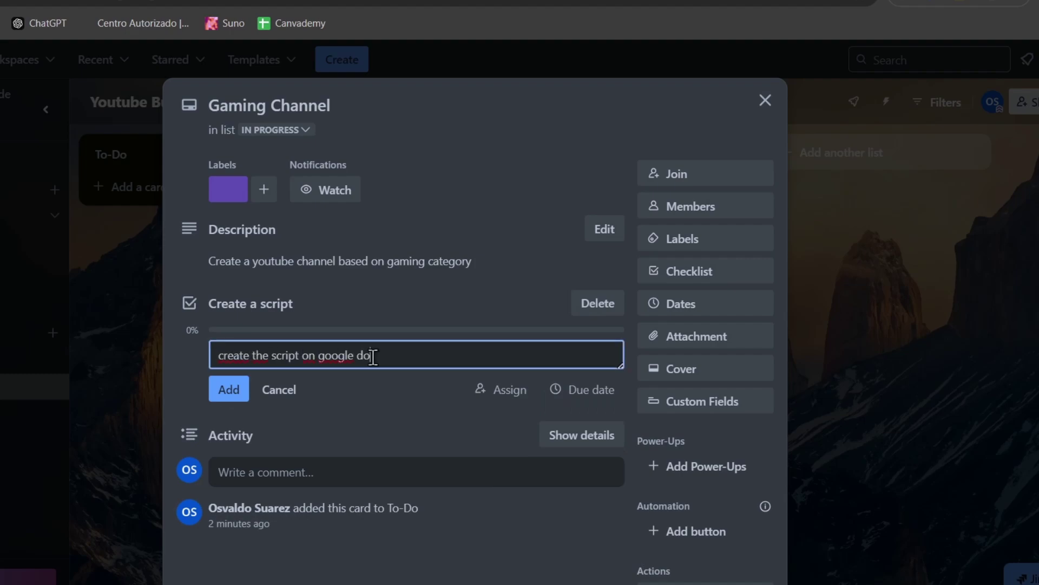
left_click(224, 395)
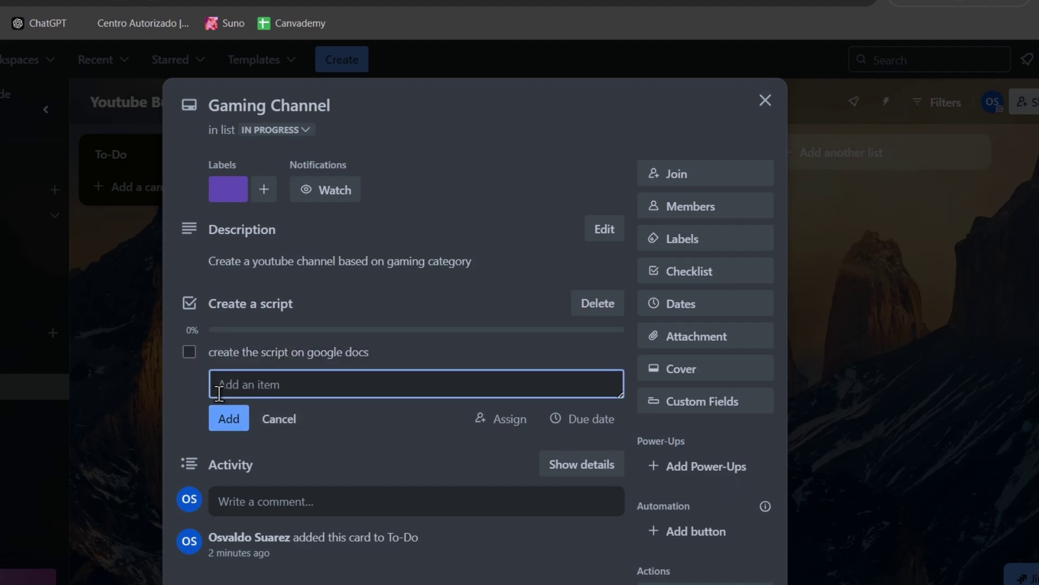
left_click(189, 352)
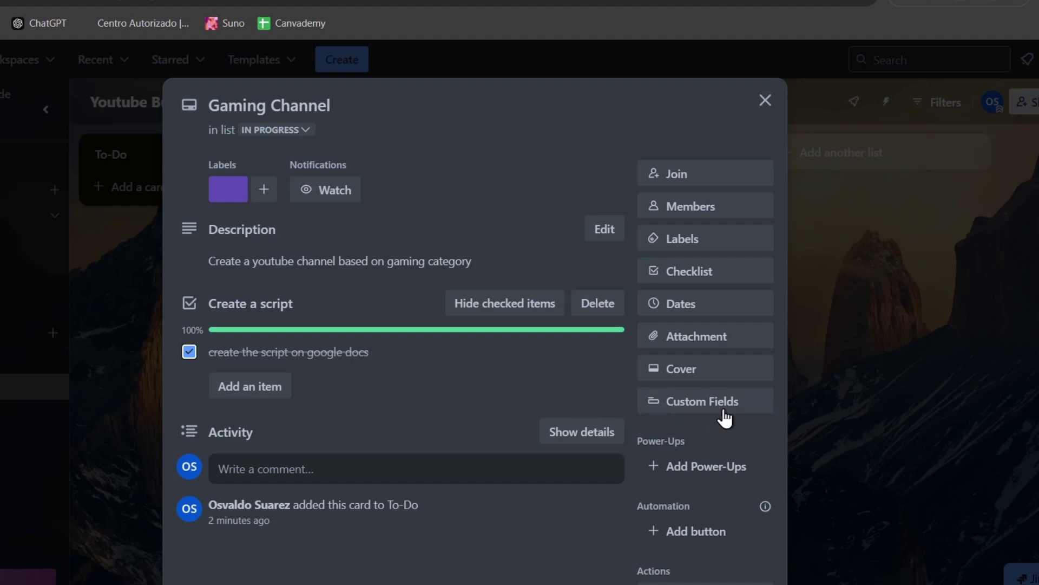
Step: Search the Power-Ups directory for "calendar" and add the Calendar Power-Up to the board
left_click(700, 465)
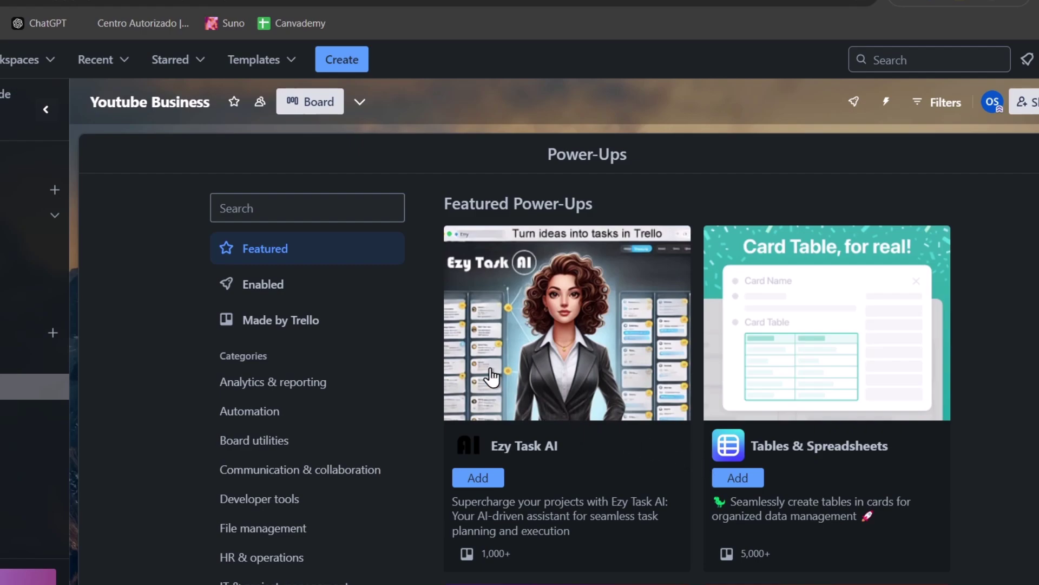
left_click(329, 207)
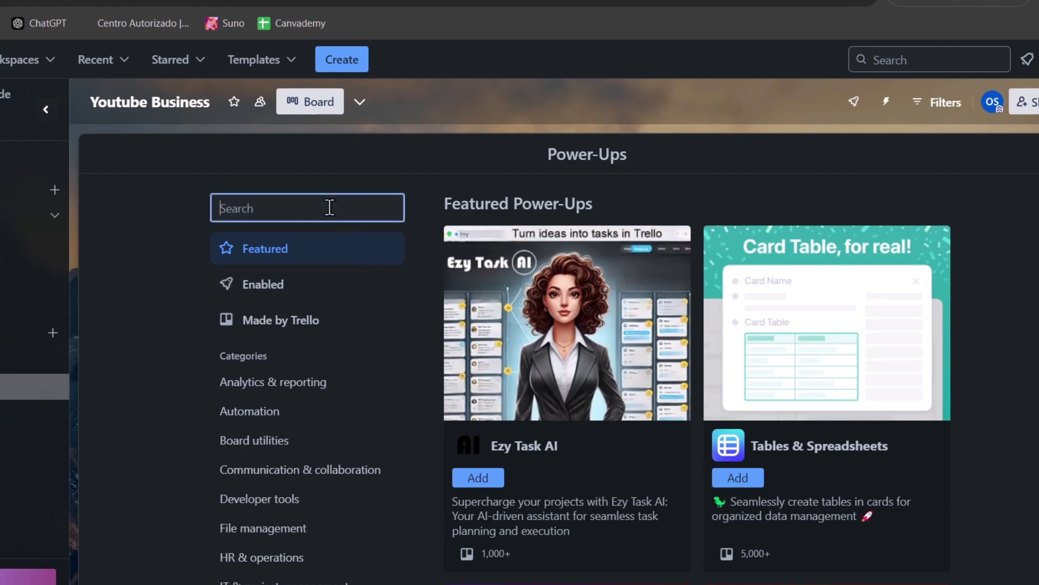
type("calendar")
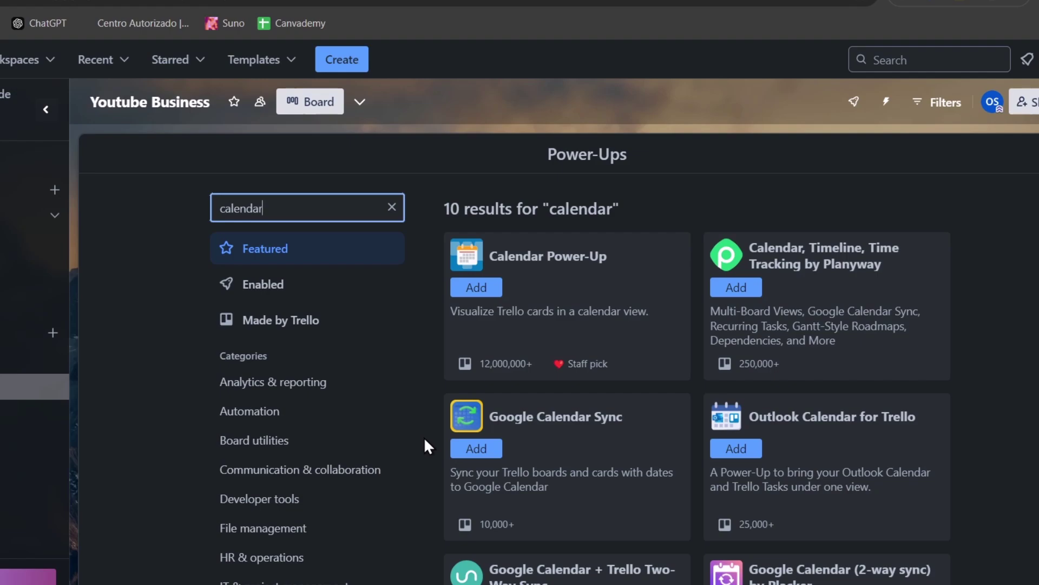
left_click(494, 291)
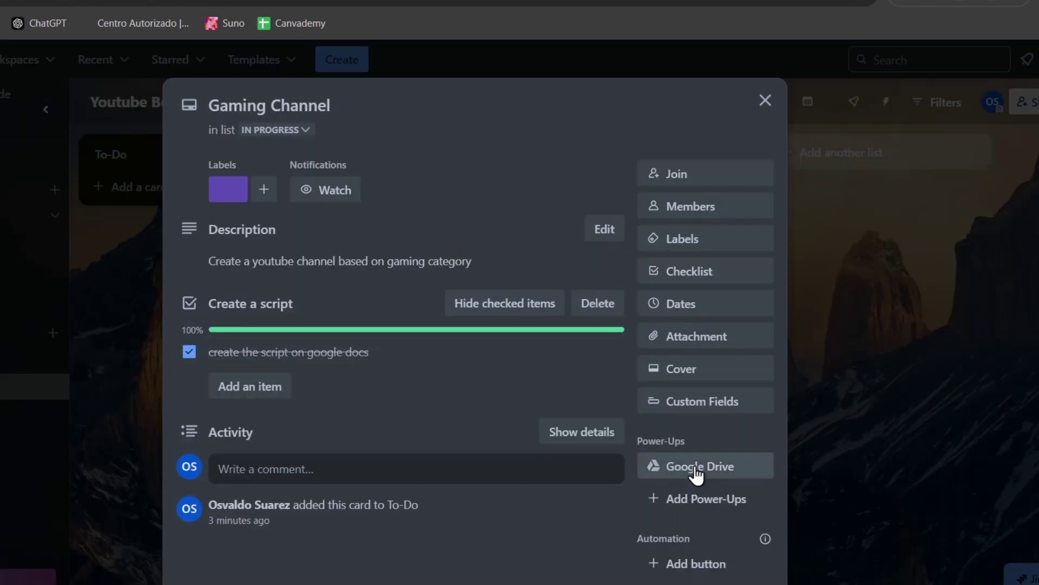
Step: Attach the Google Drive document "Title: How to Grow Your YouTube Channel from Scratch" to the Gaming Channel card
left_click(729, 468)
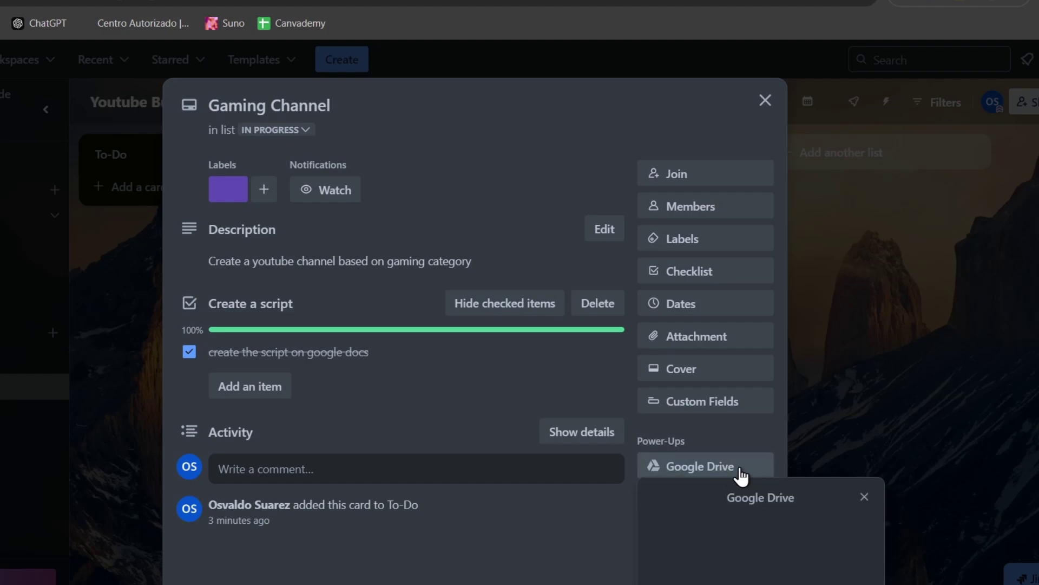
scroll(817, 436, "down", 5)
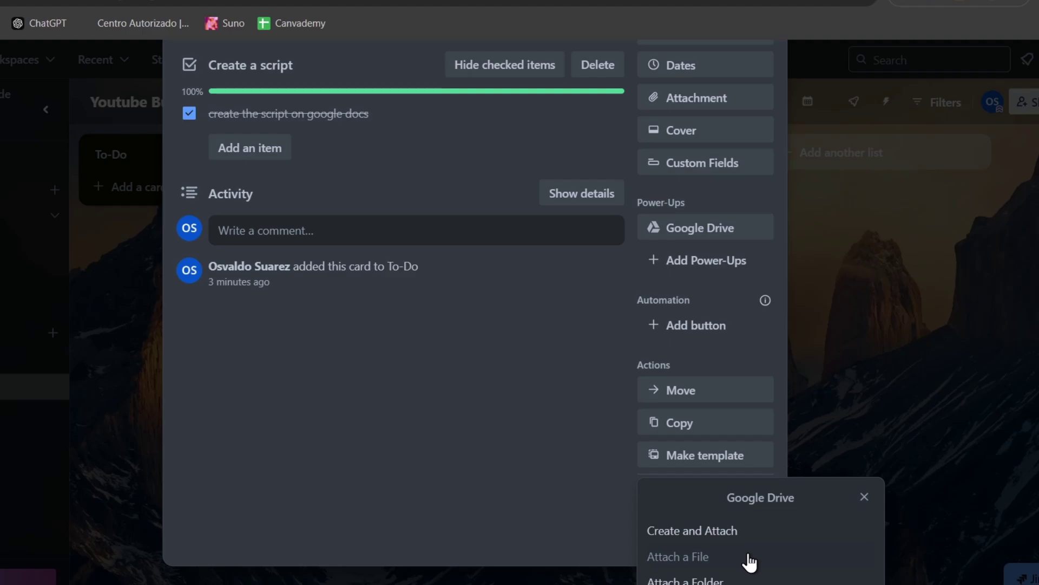
left_click(720, 560)
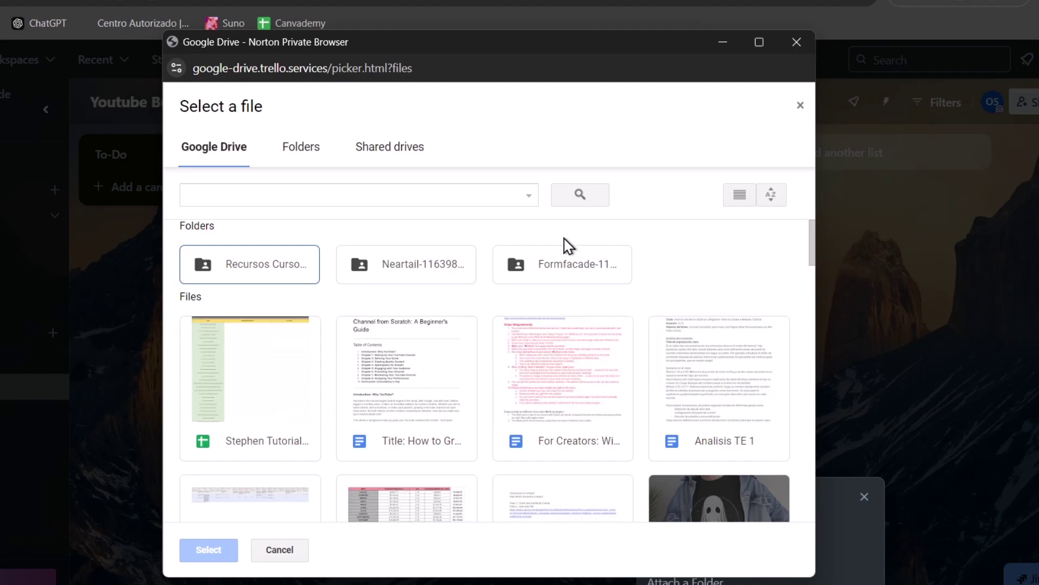
left_click(407, 404)
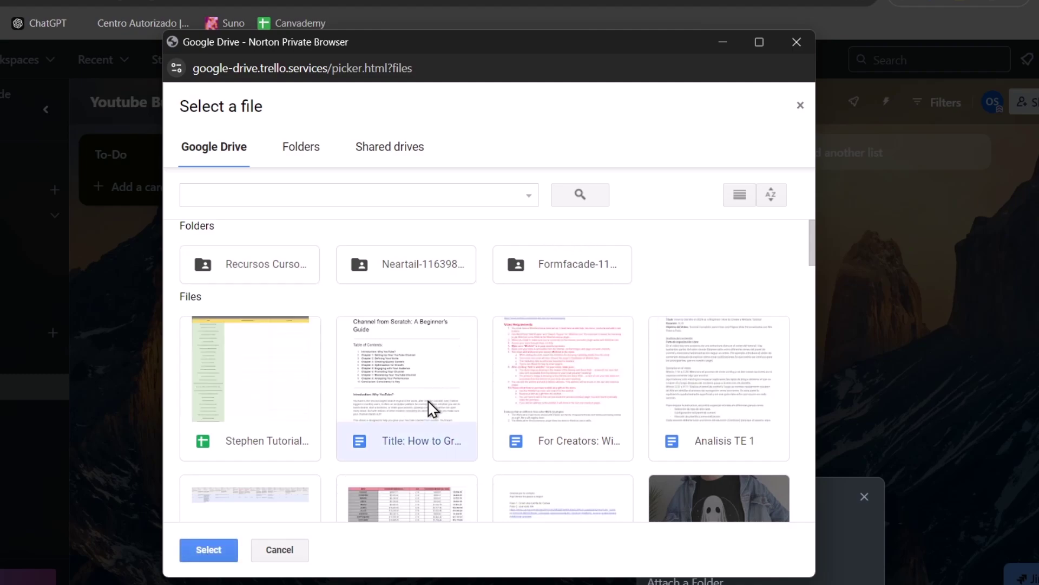
left_click(208, 550)
scroll(487, 346, "up", 5)
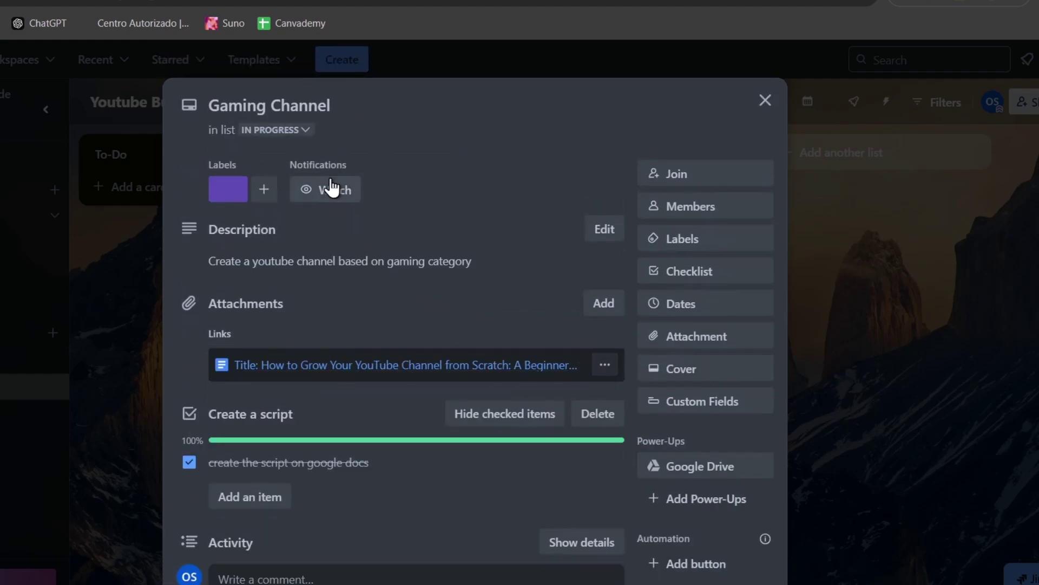
left_click(606, 366)
left_click(607, 365)
Step: Examine the card's automation button templates and the actions available for a due date button, leaving without adding one
scroll(368, 273, "down", 4)
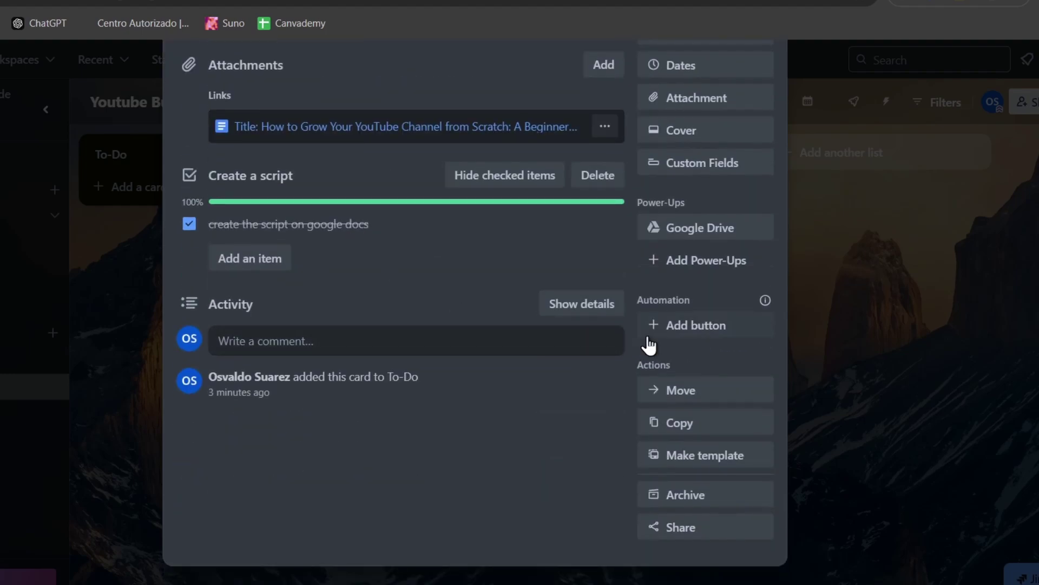
left_click(677, 324)
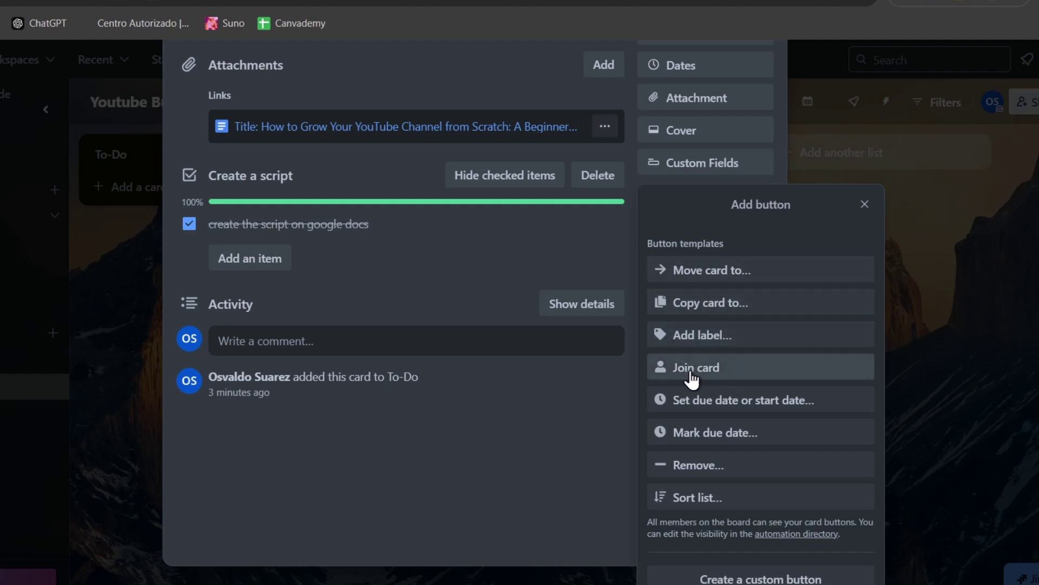
left_click(737, 410)
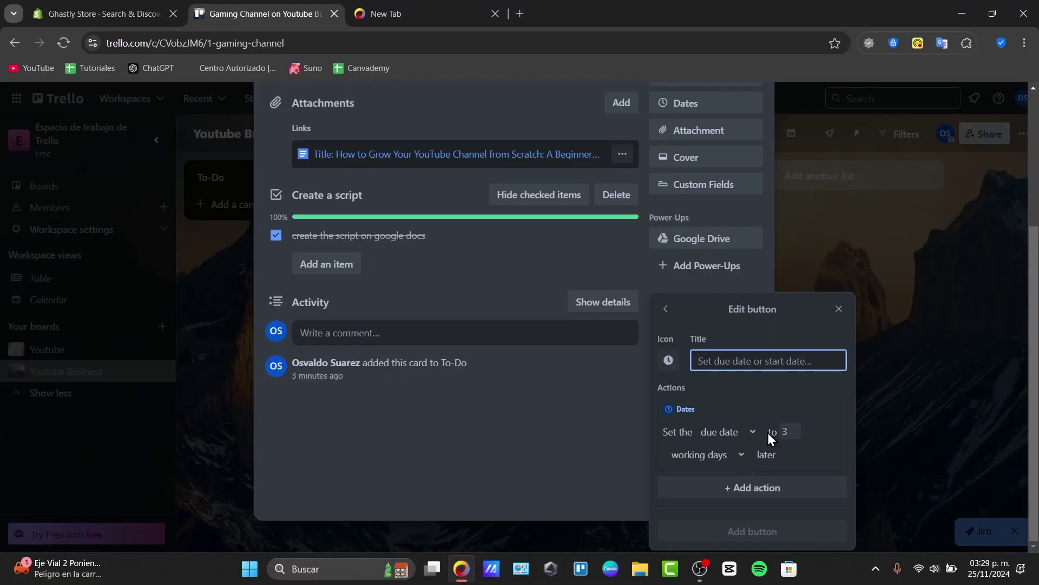
left_click(757, 485)
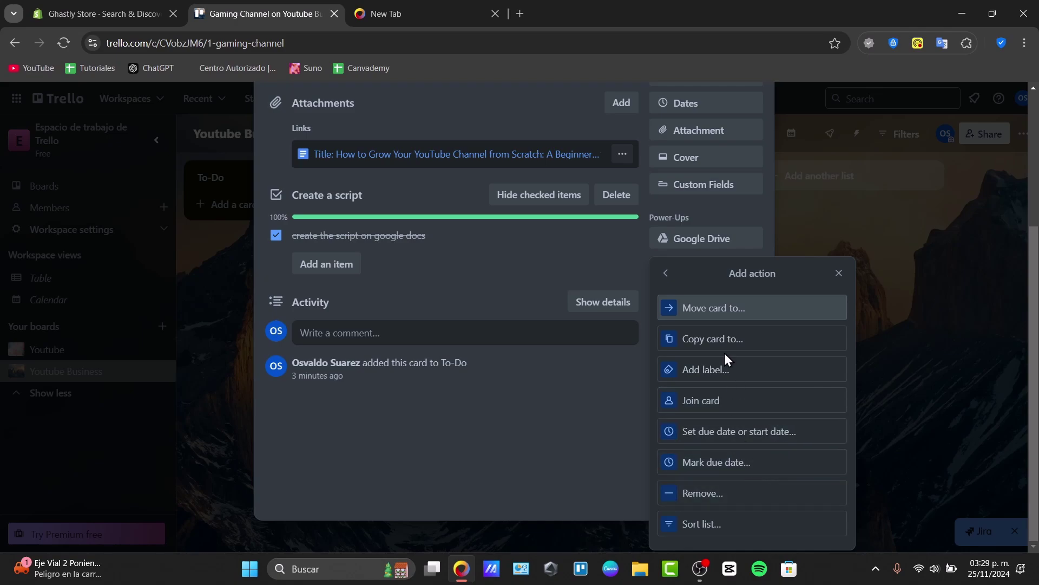
left_click(839, 273)
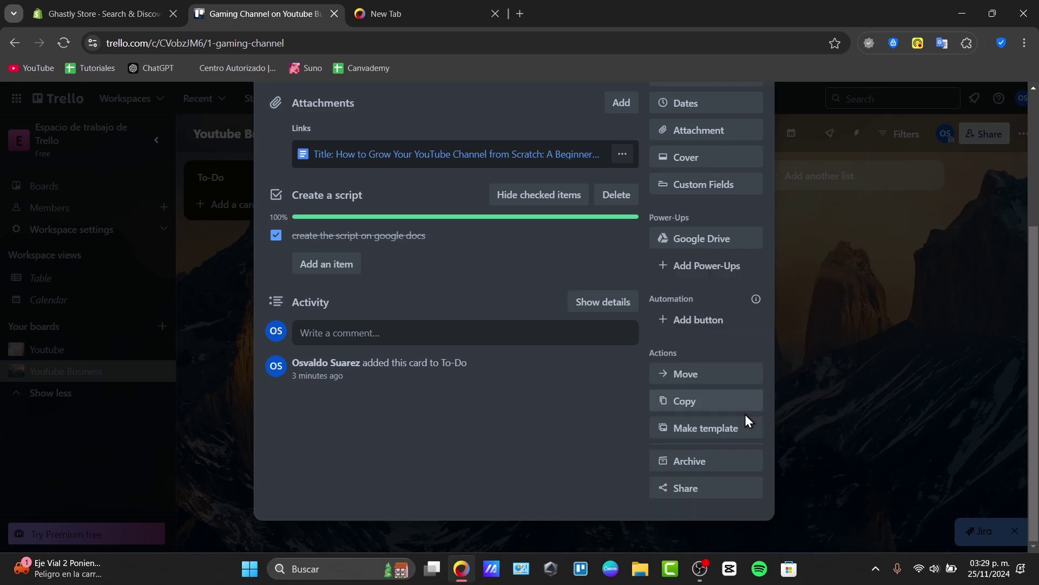
Step: Close the Gaming Channel card and move it from the In progress list to the Done list
scroll(746, 413, "up", 3)
left_click(755, 133)
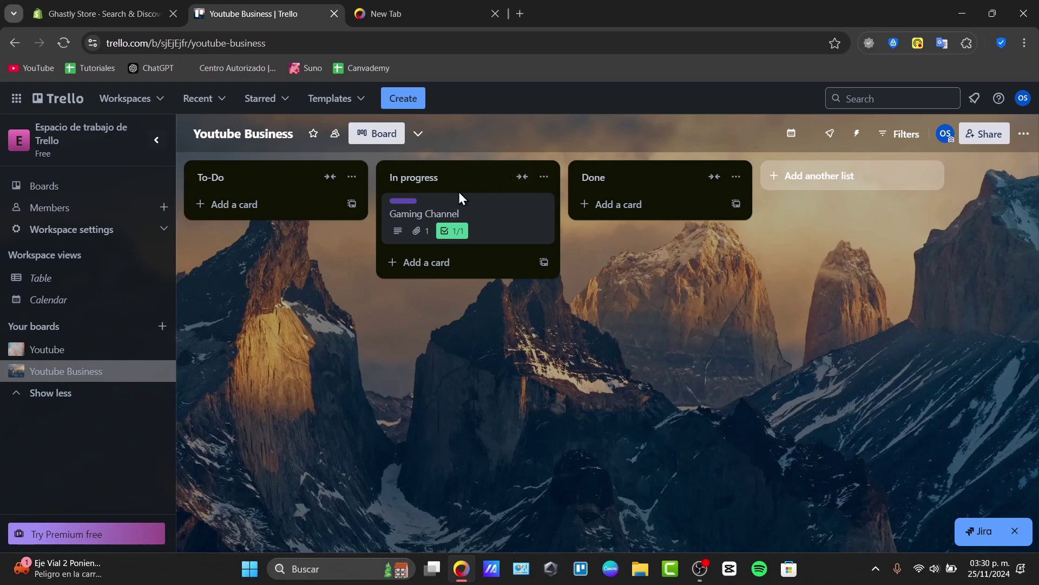
left_click_drag(465, 219, 649, 221)
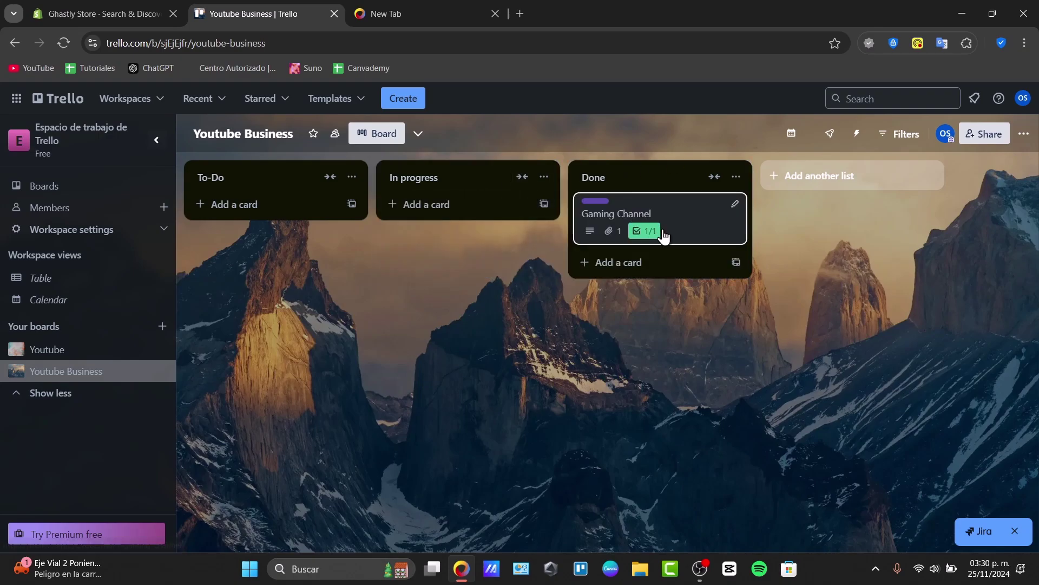